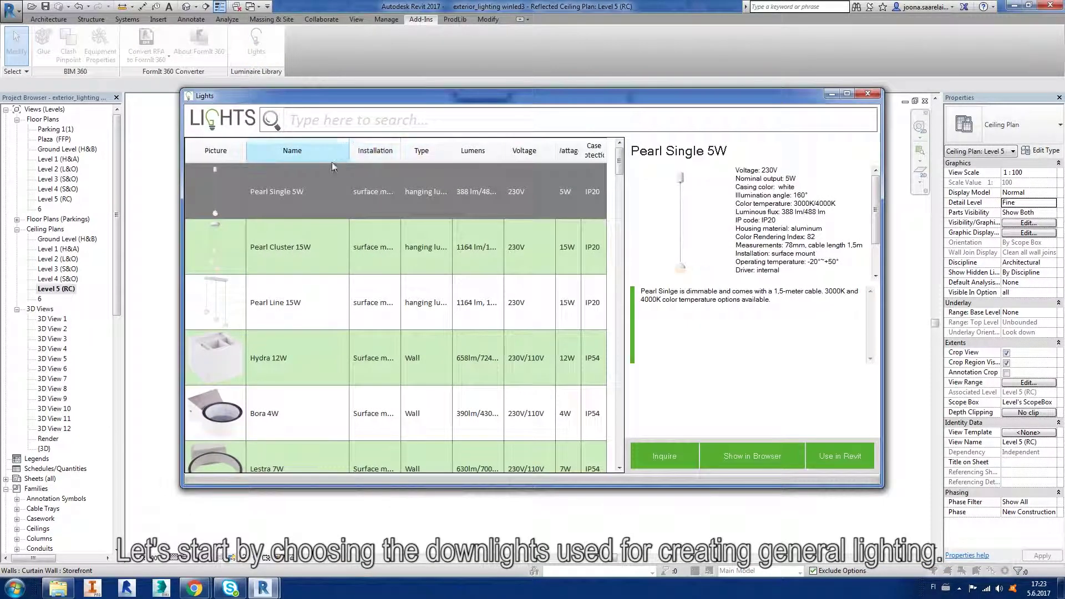
# Search the luminaire library for 'iiri' and load the Iiris 18W downlight into the model.
pyautogui.click(352, 124)
pyautogui.write('iiri')
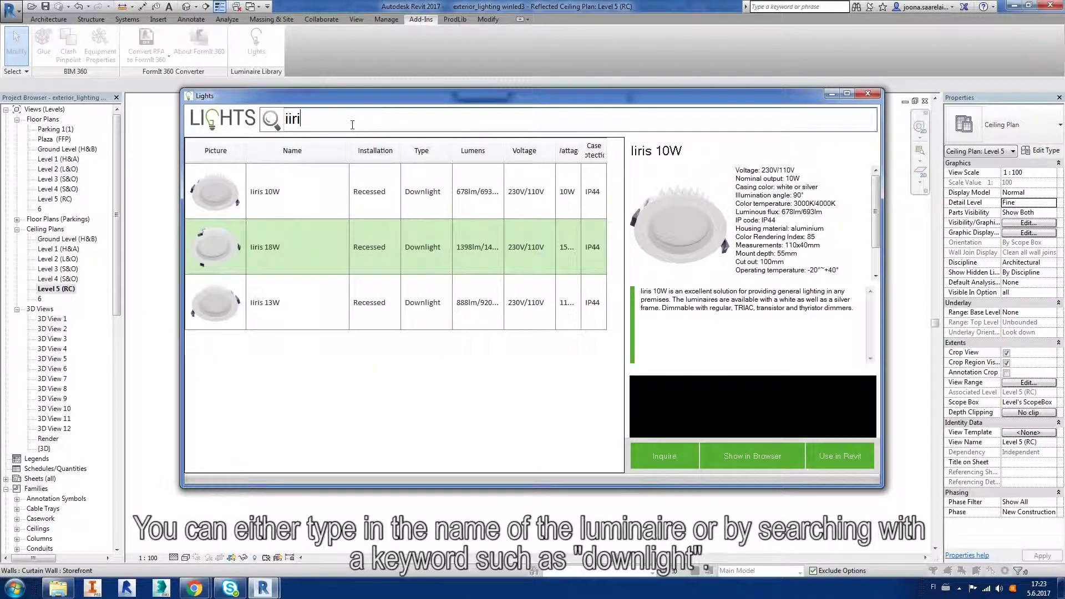
pyautogui.click(272, 241)
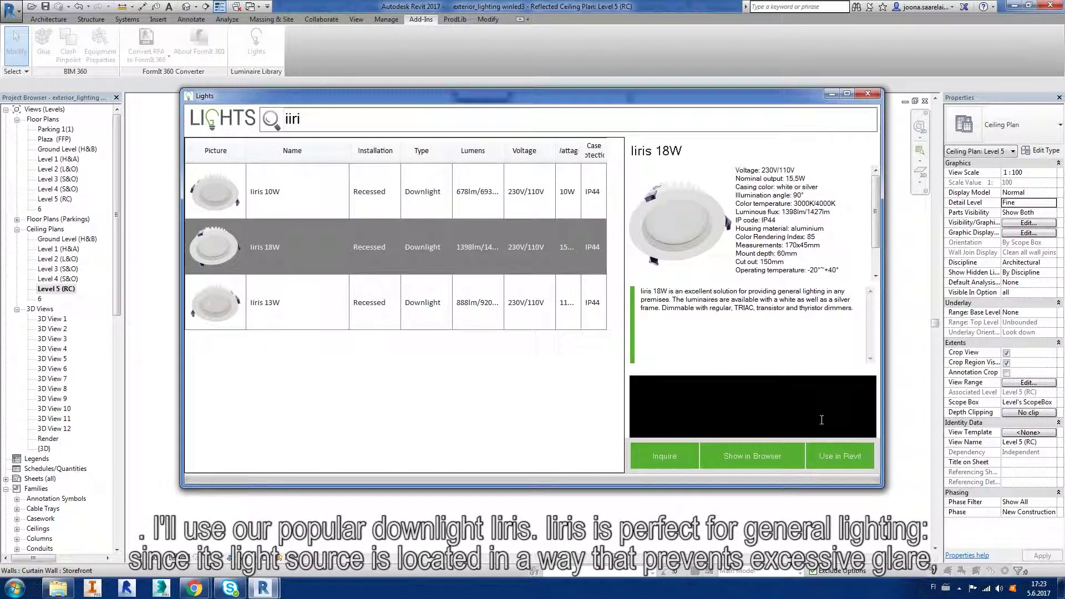
pyautogui.click(839, 456)
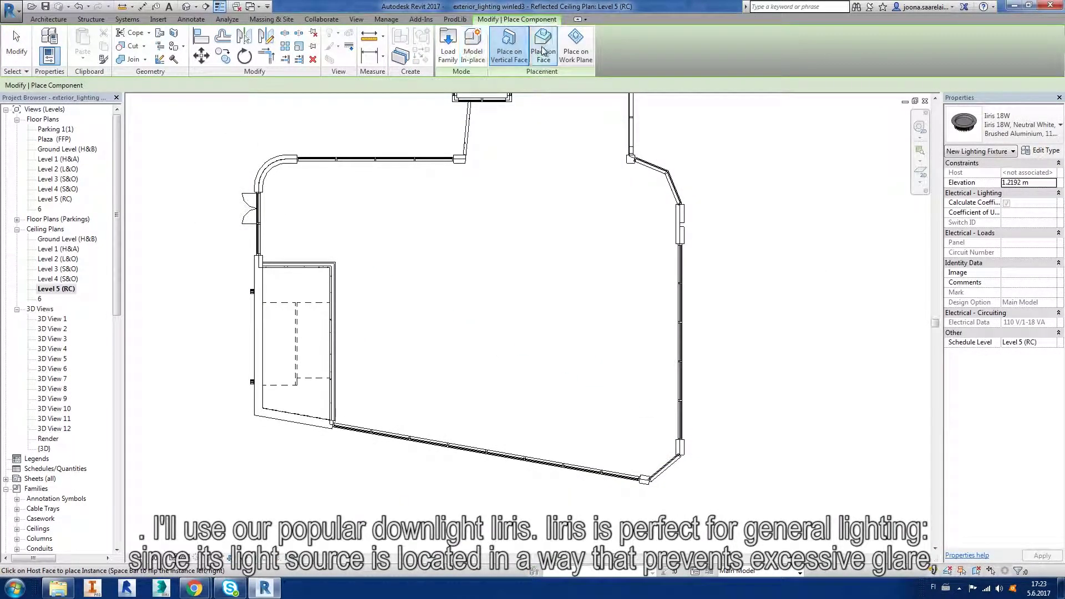
# Place two Iiris 18W downlights, one near the upper-left corner and one lower in the room.
pyautogui.click(299, 221)
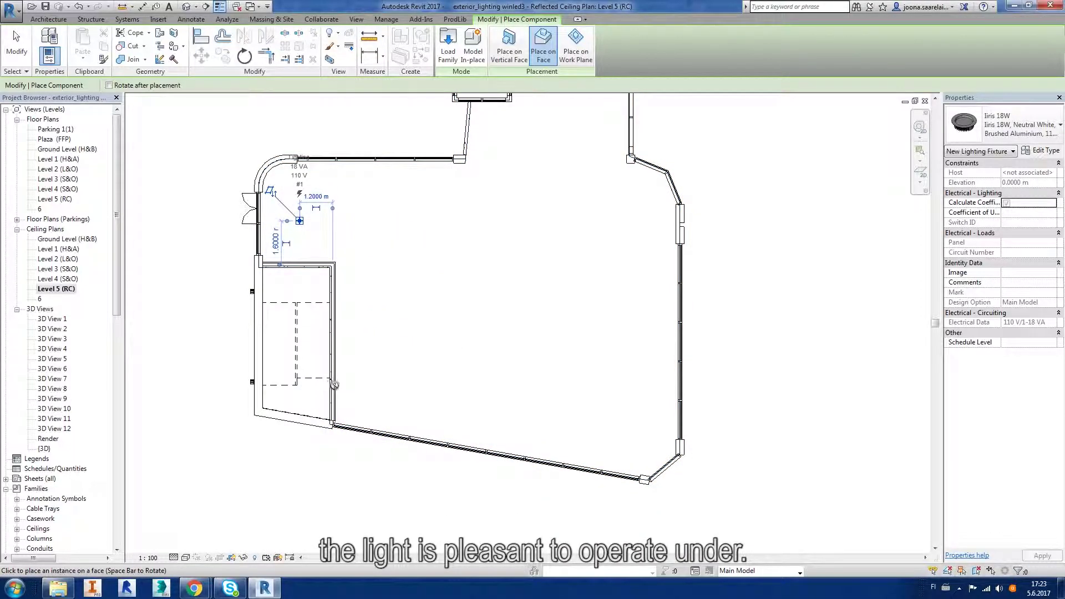
pyautogui.click(383, 387)
pyautogui.press('Escape')
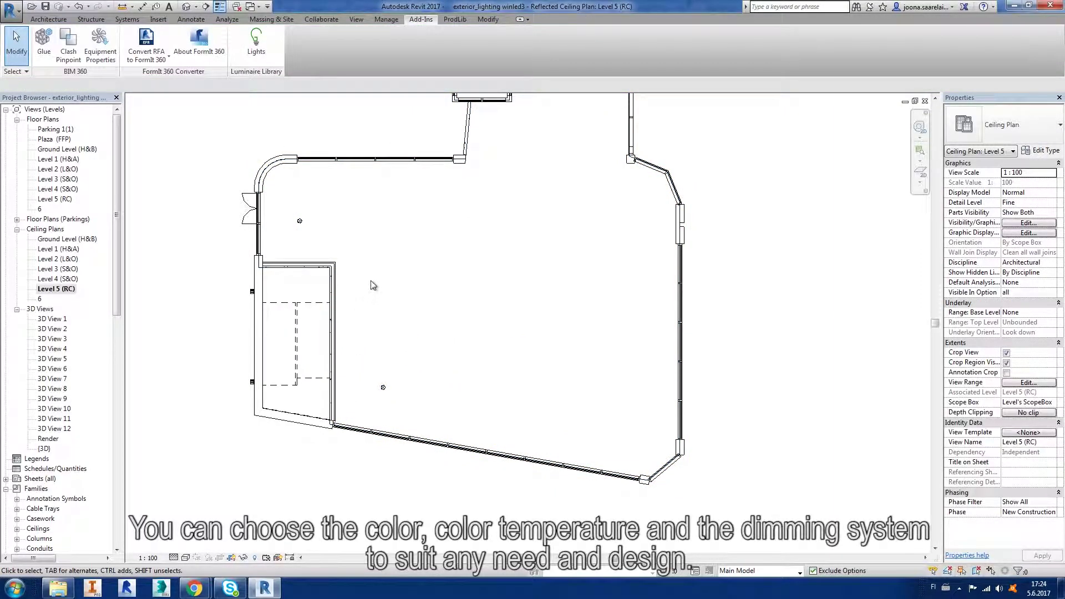
pyautogui.click(299, 221)
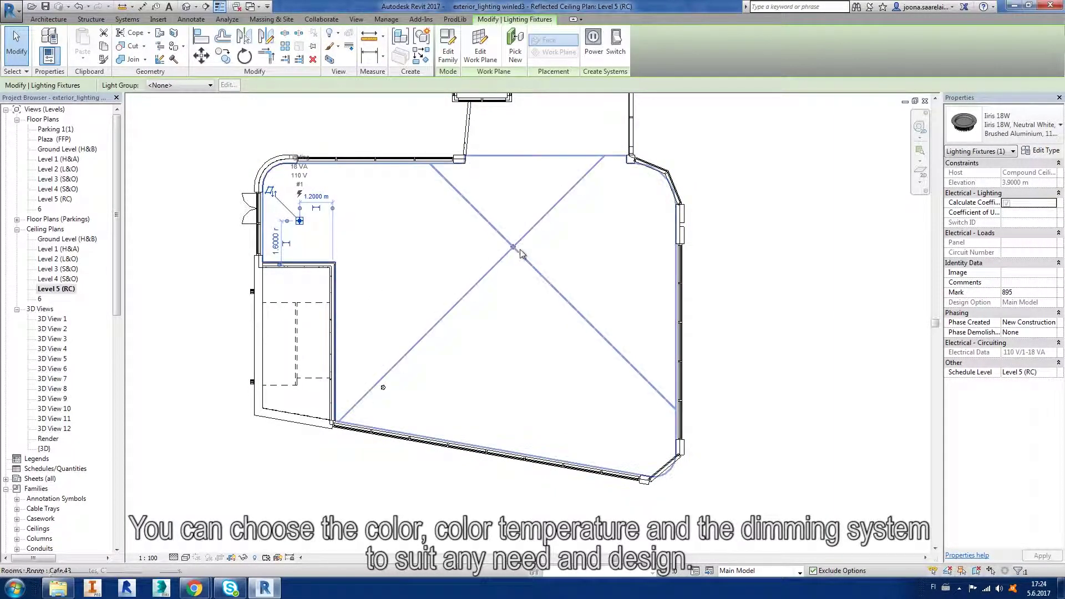
pyautogui.click(383, 388)
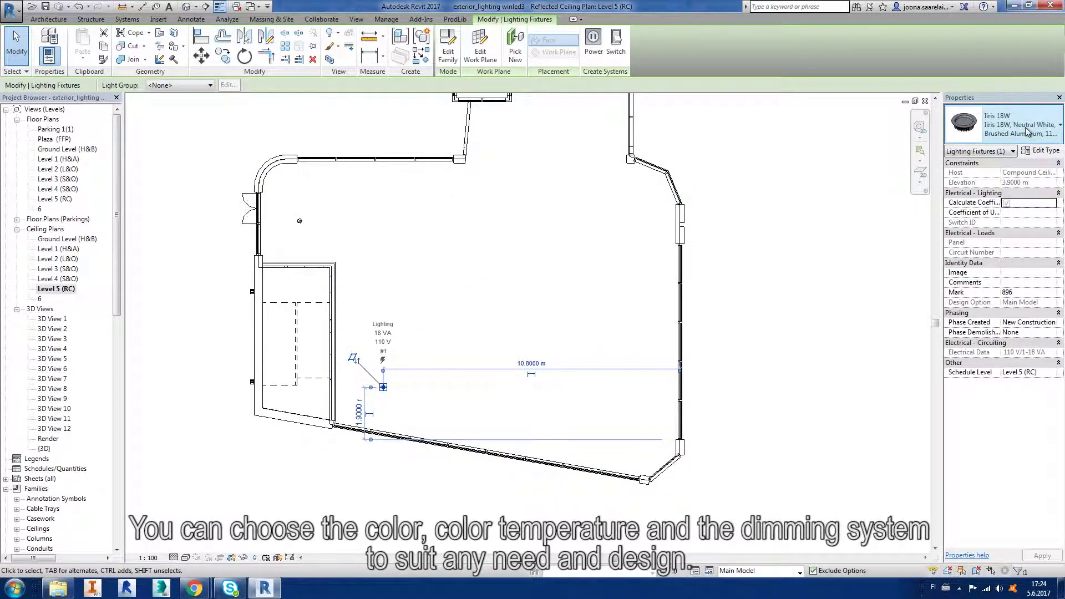
pyautogui.click(1025, 131)
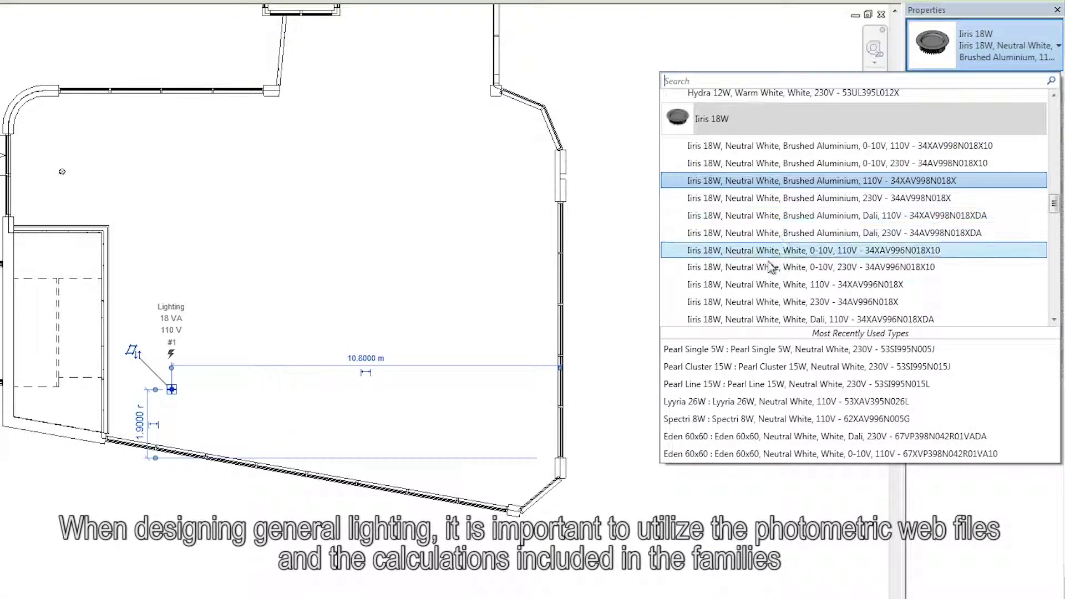
# Switch the lower downlight to the Iiris 18W, Neutral White, White, Dali, 230V type.
pyautogui.scroll(-2, 766, 272)
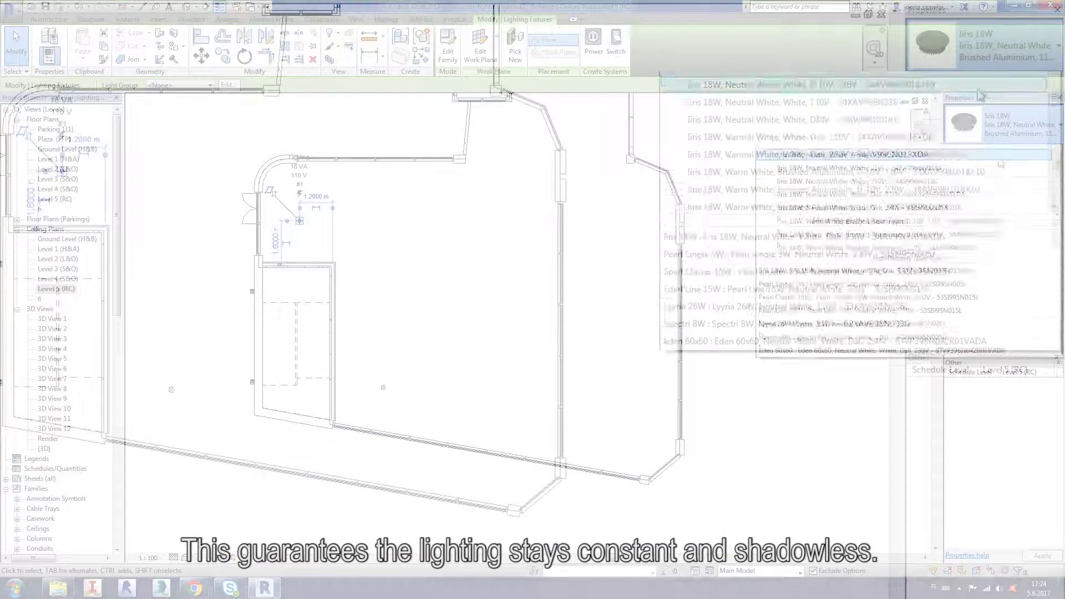
pyautogui.moveTo(807, 272)
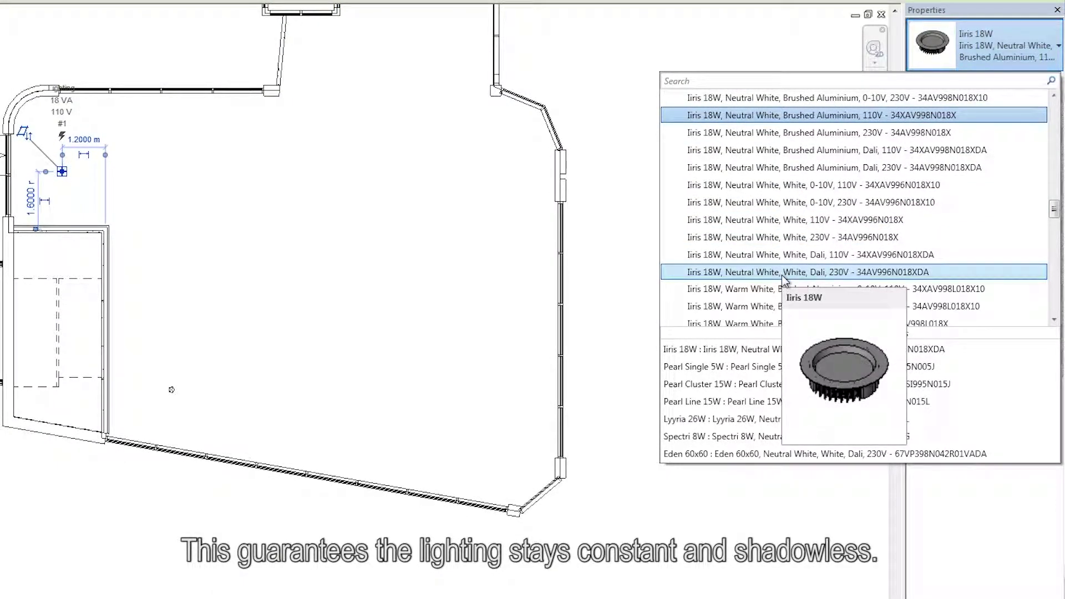
pyautogui.click(784, 274)
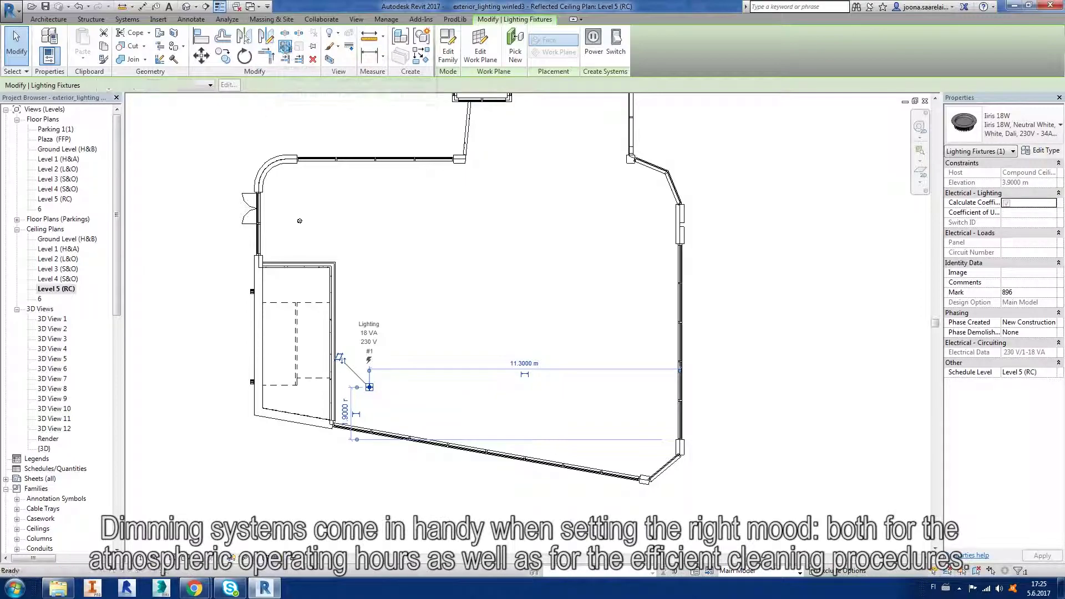
pyautogui.click(285, 46)
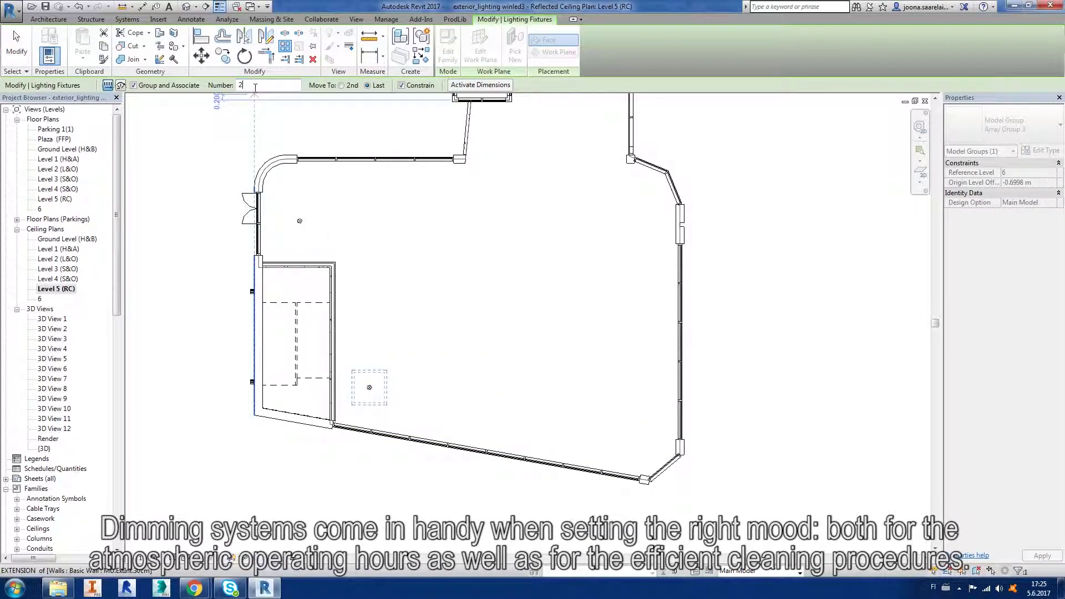
# Array the lower downlight into a row of 5 evenly spaced fixtures.
pyautogui.write('5')
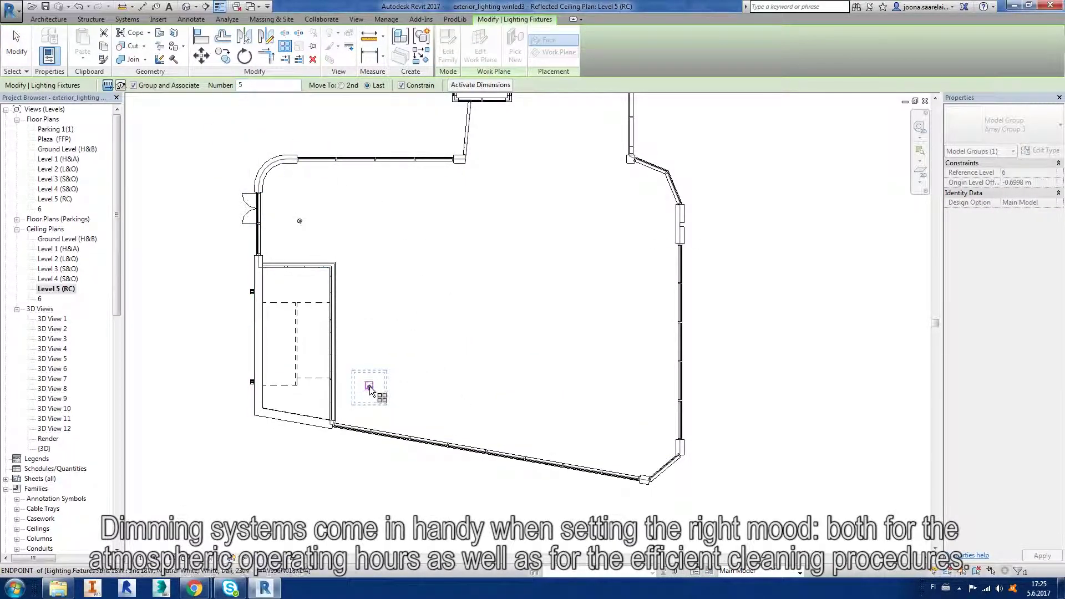
pyautogui.click(370, 387)
pyautogui.click(641, 387)
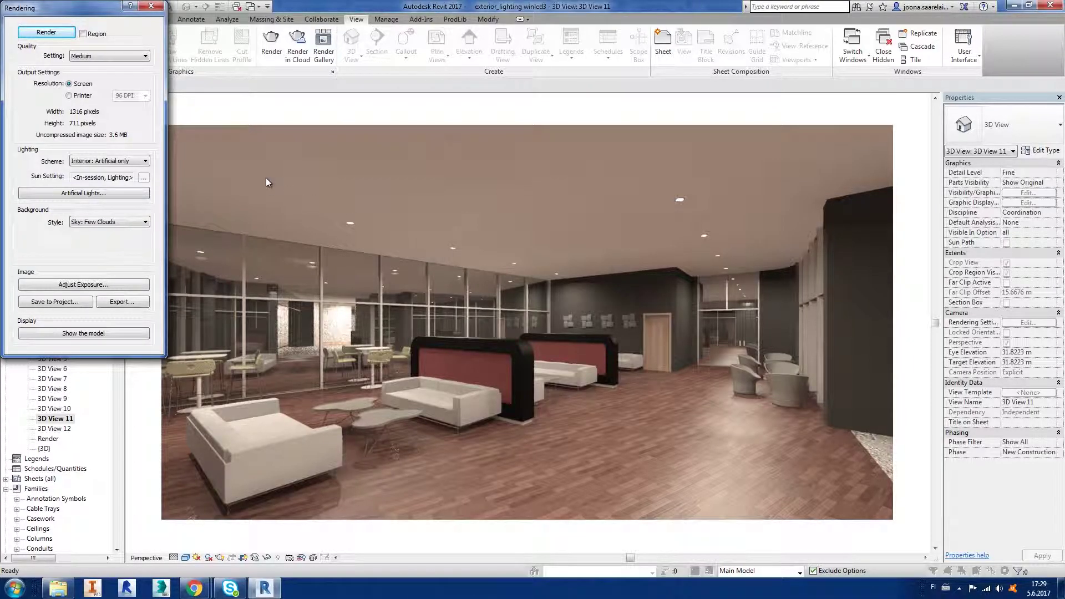
# Open the Level 5 floor plan and measure the distances between the cafe tables.
pyautogui.click(150, 6)
pyautogui.doubleClick(56, 199)
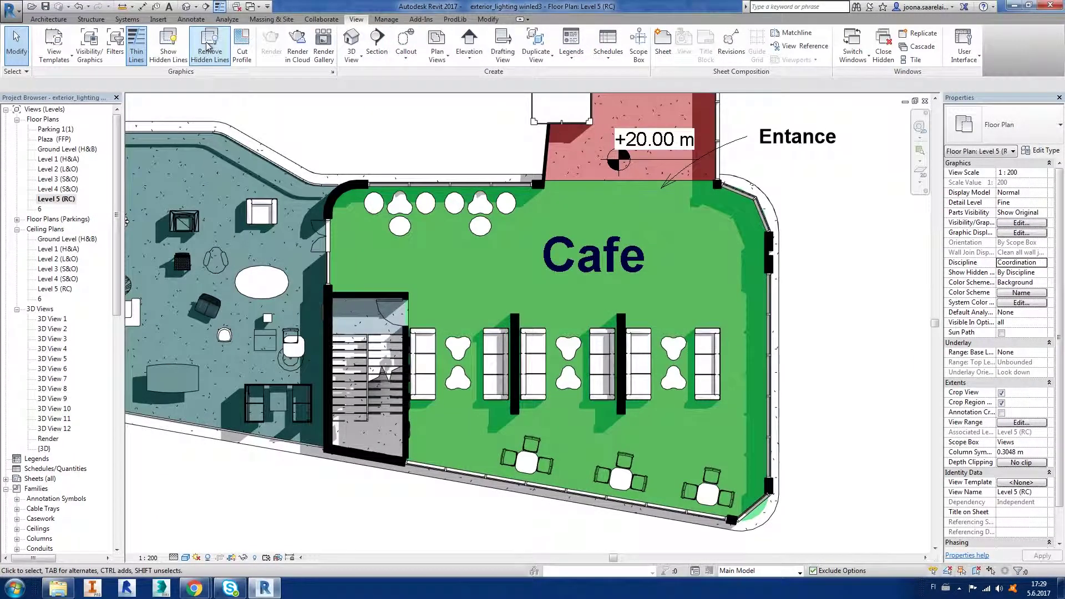
pyautogui.click(210, 48)
pyautogui.scroll(5, 413, 321)
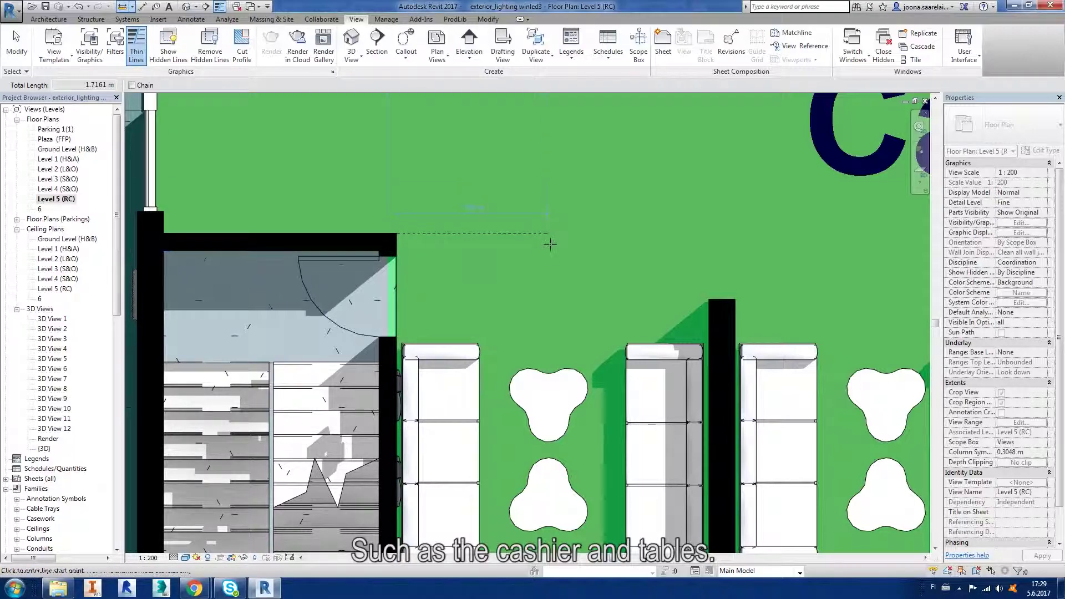
pyautogui.click(548, 233)
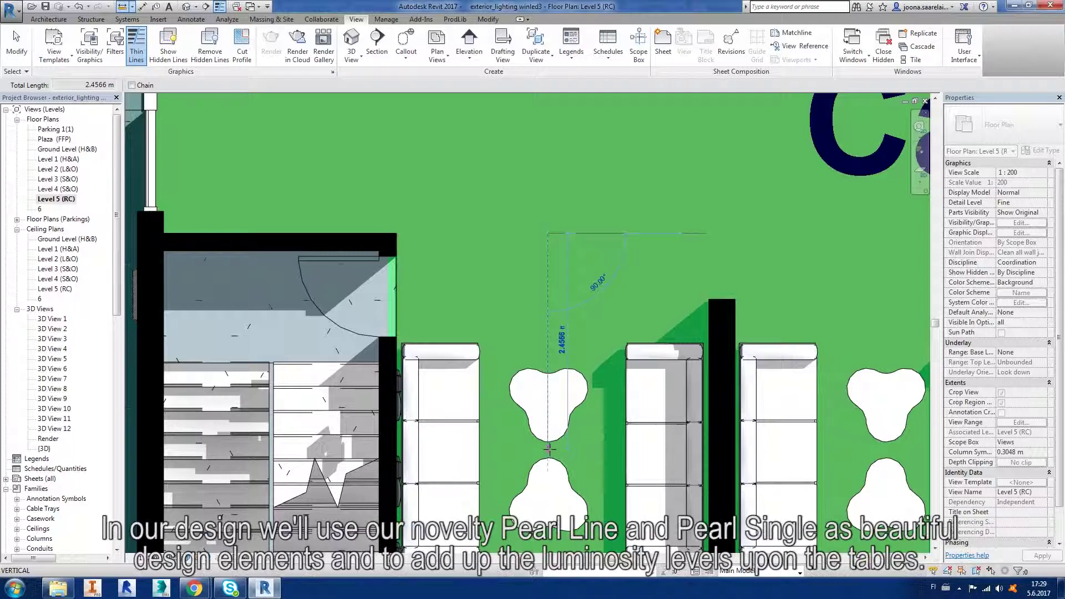
pyautogui.click(548, 449)
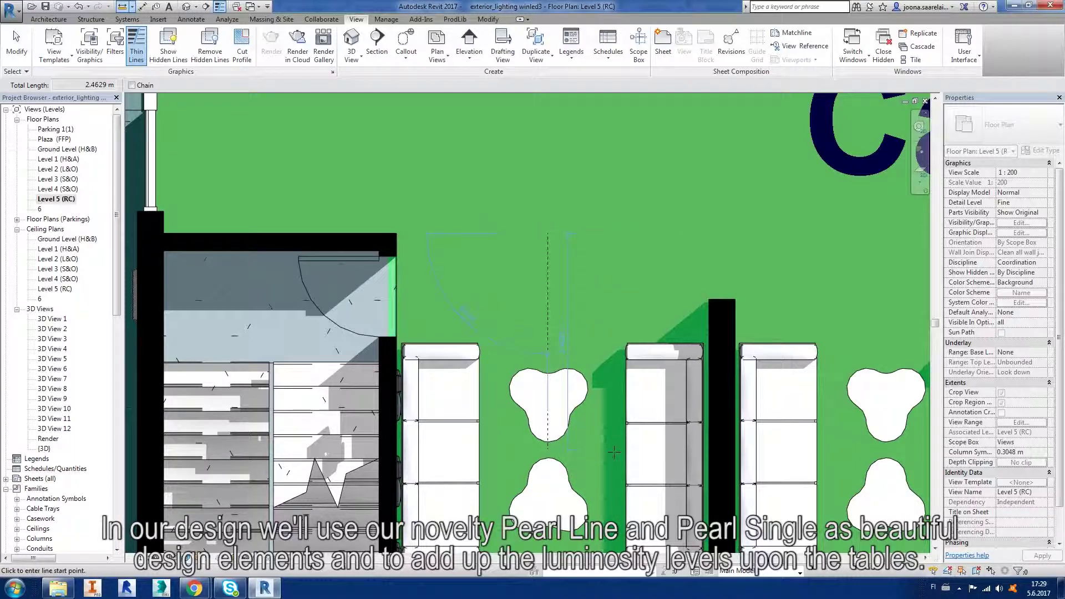
pyautogui.click(547, 431)
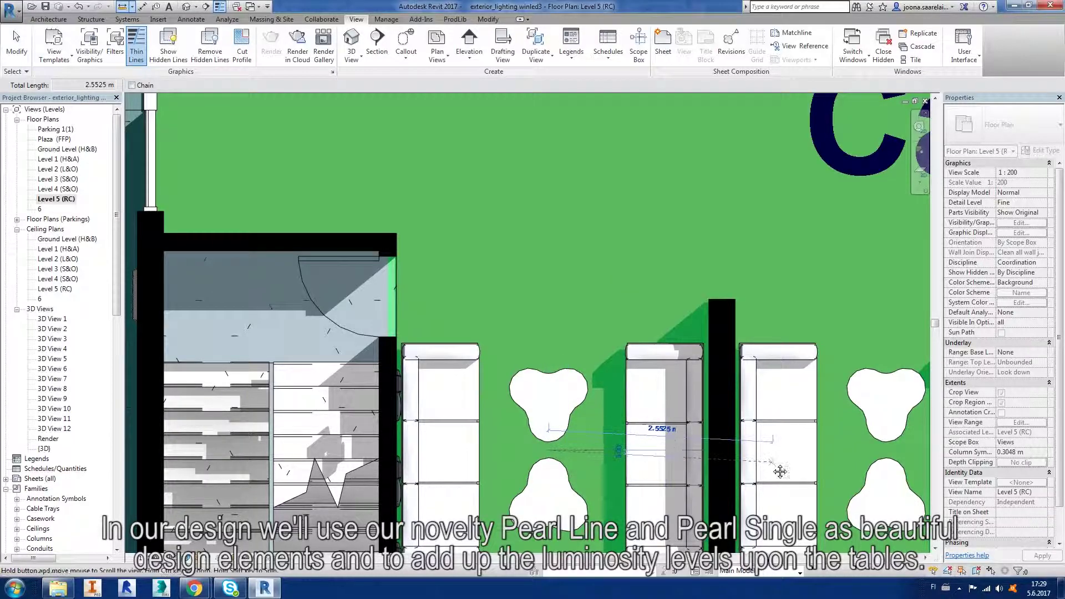
pyautogui.moveTo(777, 465); pyautogui.dragTo(518, 354, button='middle')
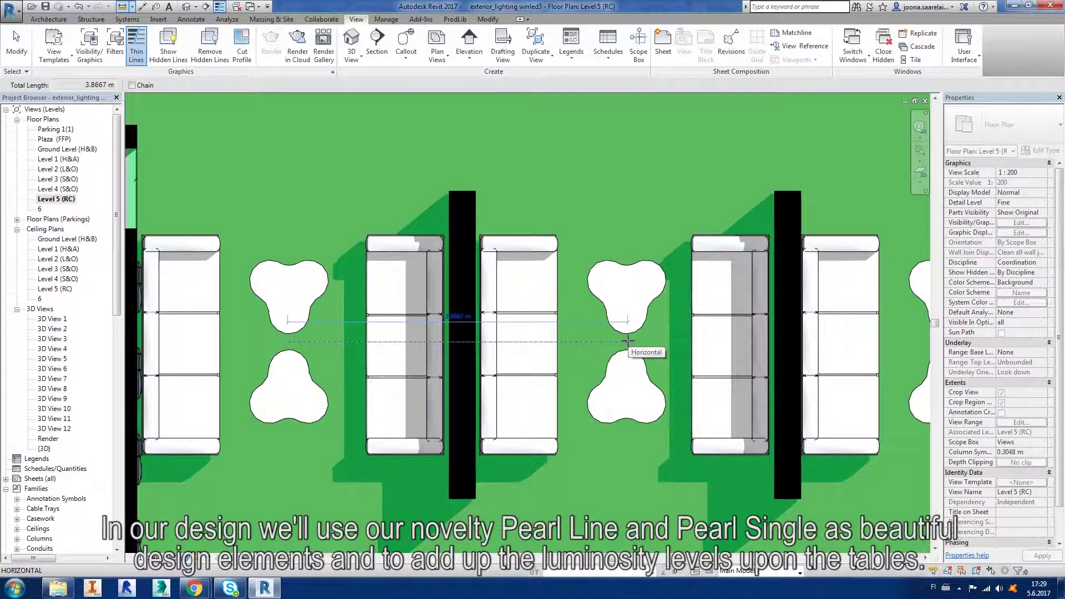
pyautogui.moveTo(627, 340); pyautogui.dragTo(785, 326, button='middle')
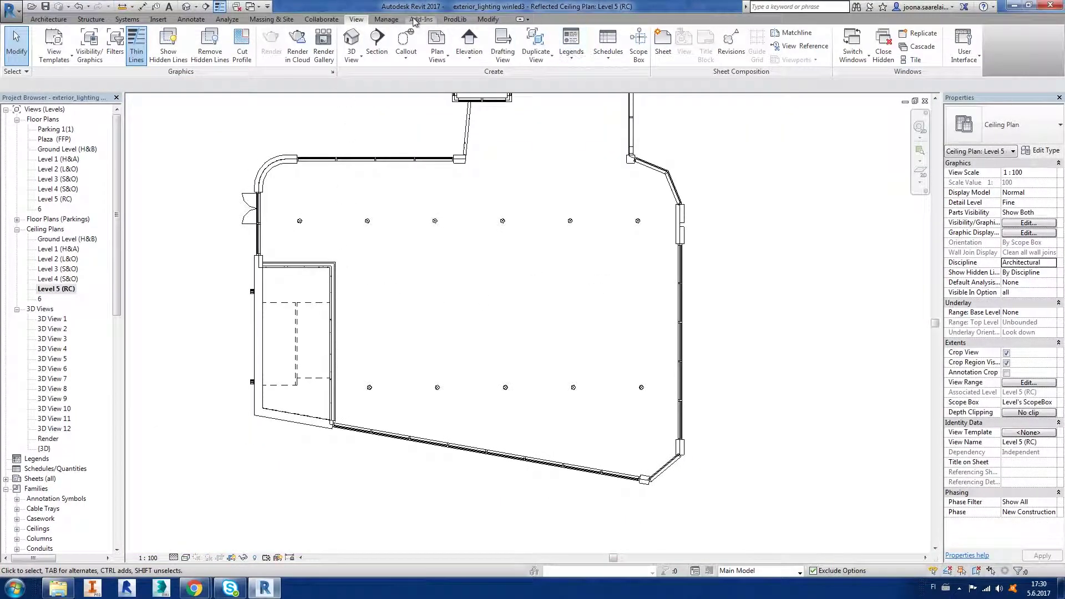
# Load the Pearl Line 15W pendant from the Add-Ins Lights library.
pyautogui.click(421, 19)
pyautogui.click(257, 43)
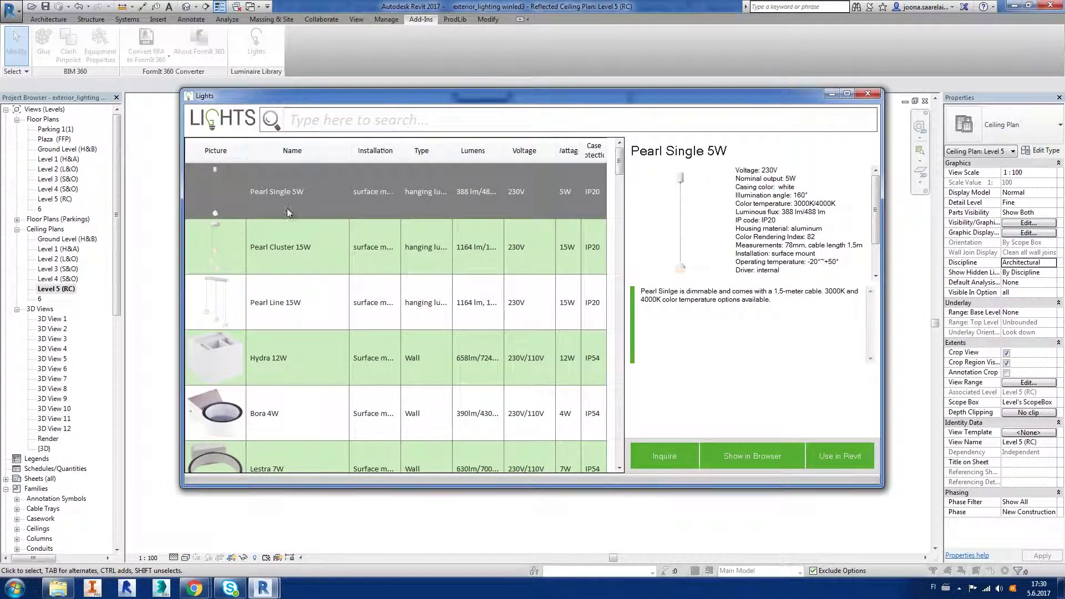
pyautogui.click(277, 304)
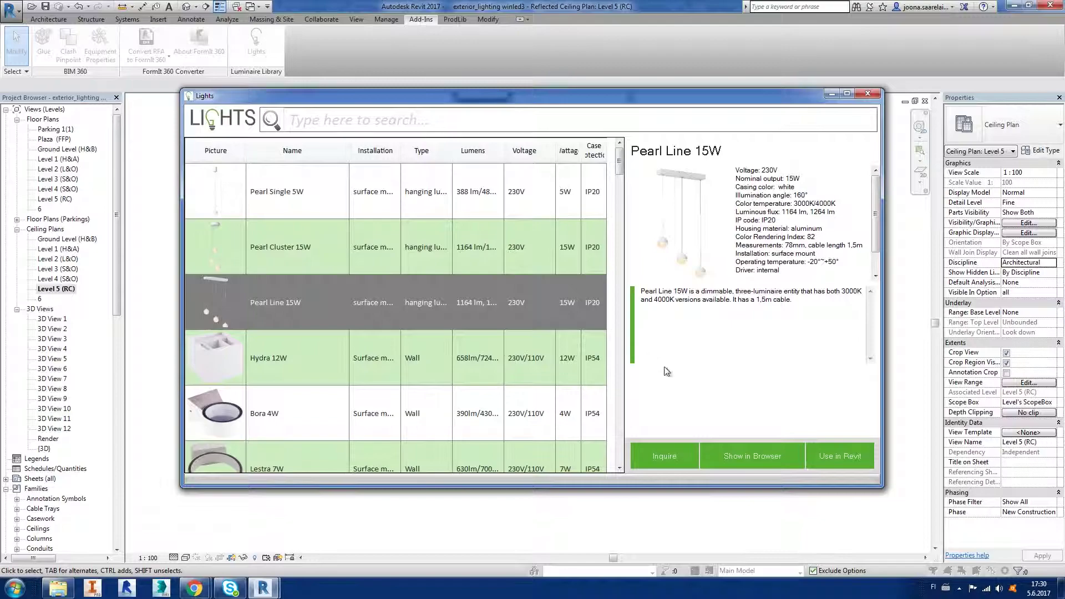
pyautogui.click(839, 459)
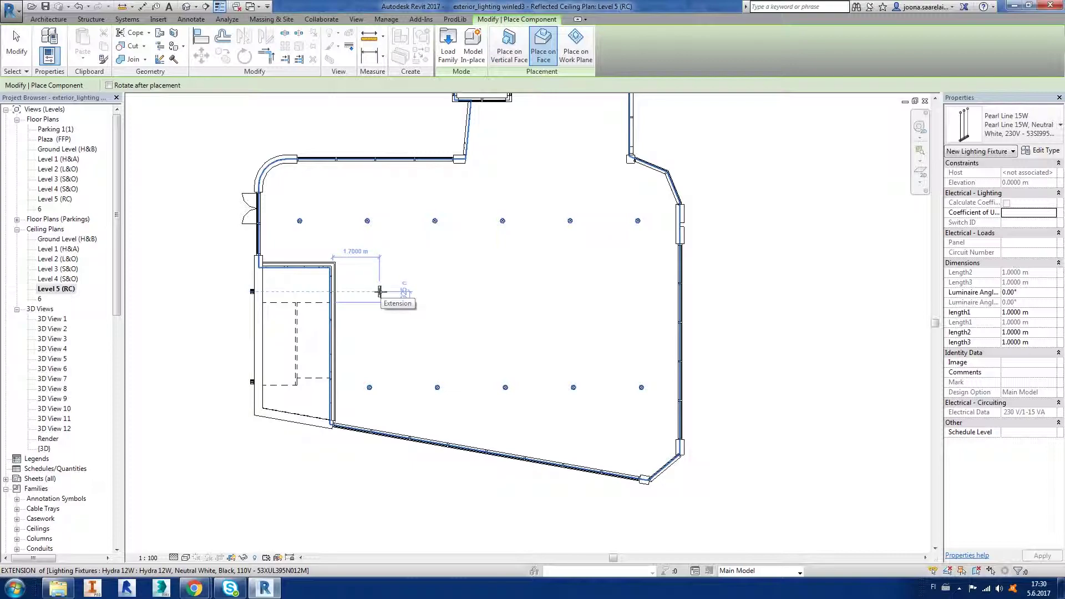
# Place a Pearl Line 15W pendant near the stair corner, set 1.72 m from the wall.
pyautogui.click(379, 291)
pyautogui.press('Escape')
pyautogui.press('Escape')
pyautogui.click(380, 291)
pyautogui.scroll(2, 304, 257)
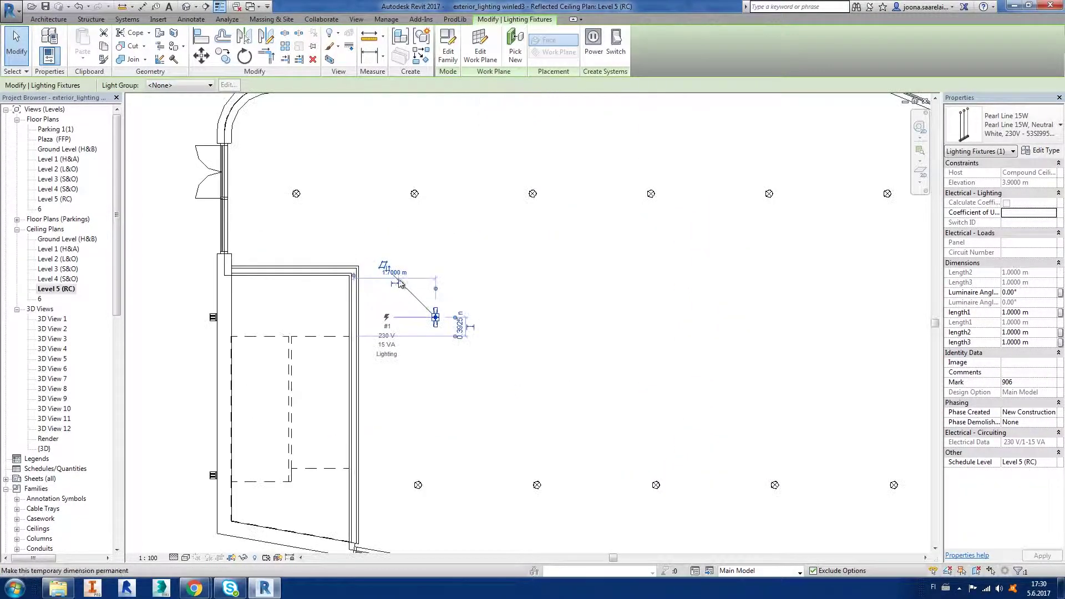
pyautogui.scroll(2, 394, 275)
pyautogui.click(394, 275)
pyautogui.press('Return')
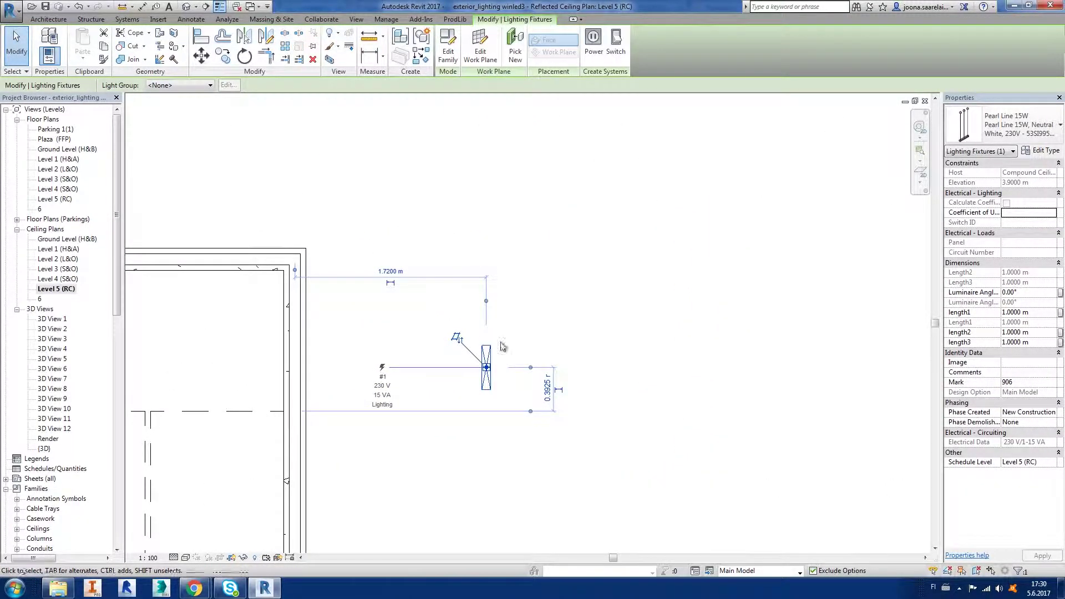
pyautogui.moveTo(384, 289); pyautogui.dragTo(379, 220, button='middle')
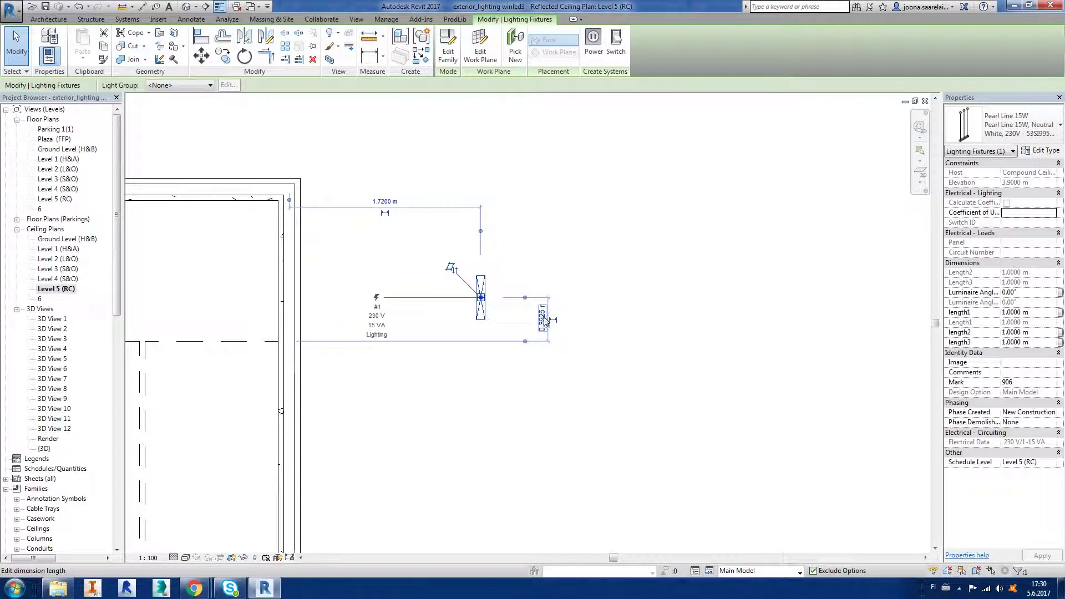
# Dimension the pendant from the wall corner and drag it to that corner.
pyautogui.click(370, 55)
pyautogui.click(299, 180)
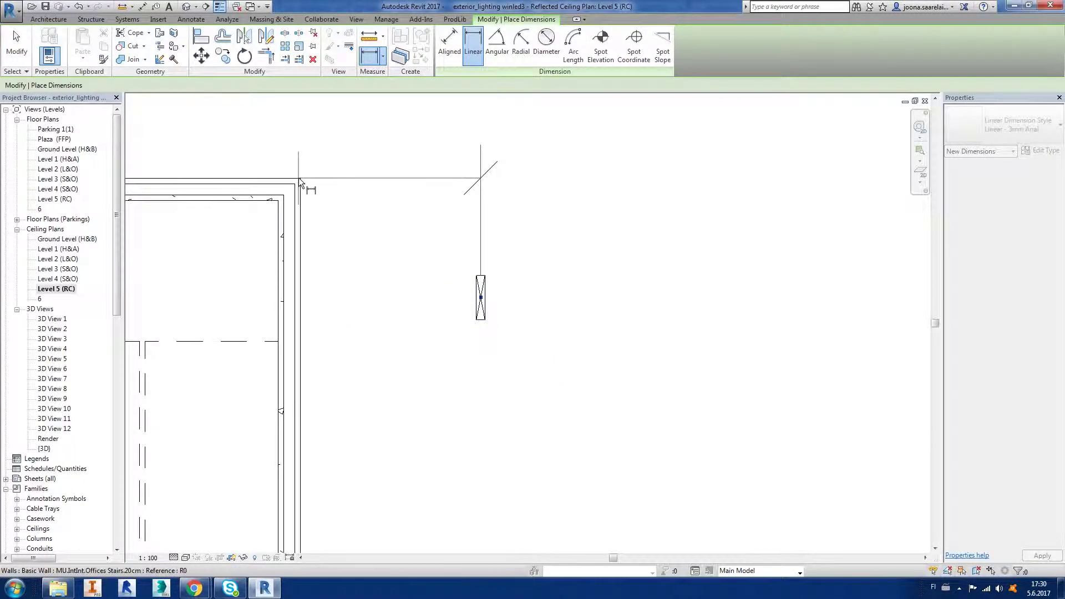
pyautogui.click(483, 255)
pyautogui.press('Escape')
pyautogui.press('Escape')
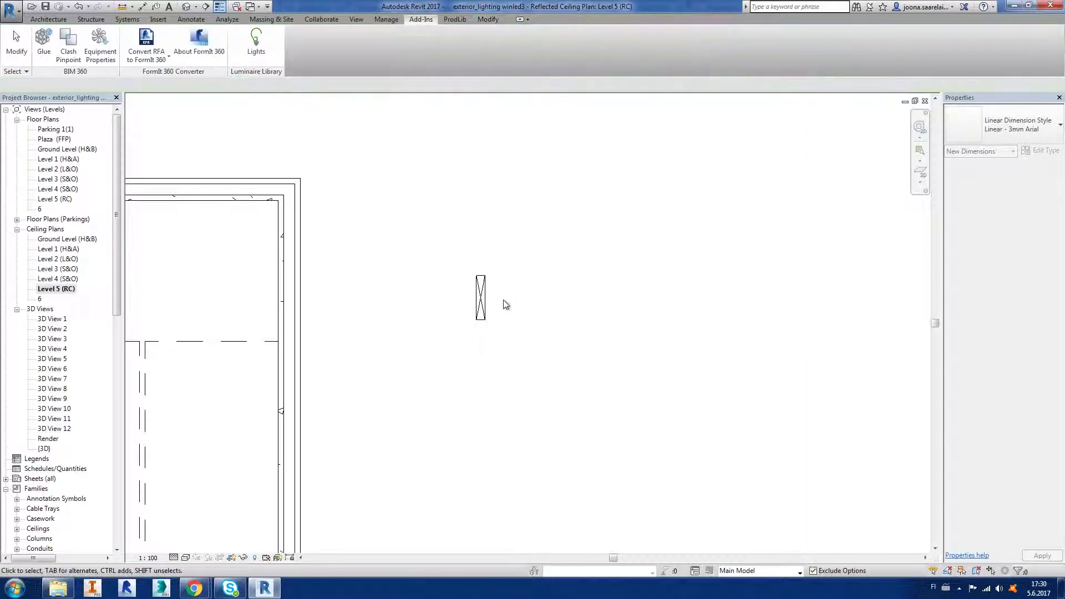
pyautogui.click(481, 296)
pyautogui.press('Return')
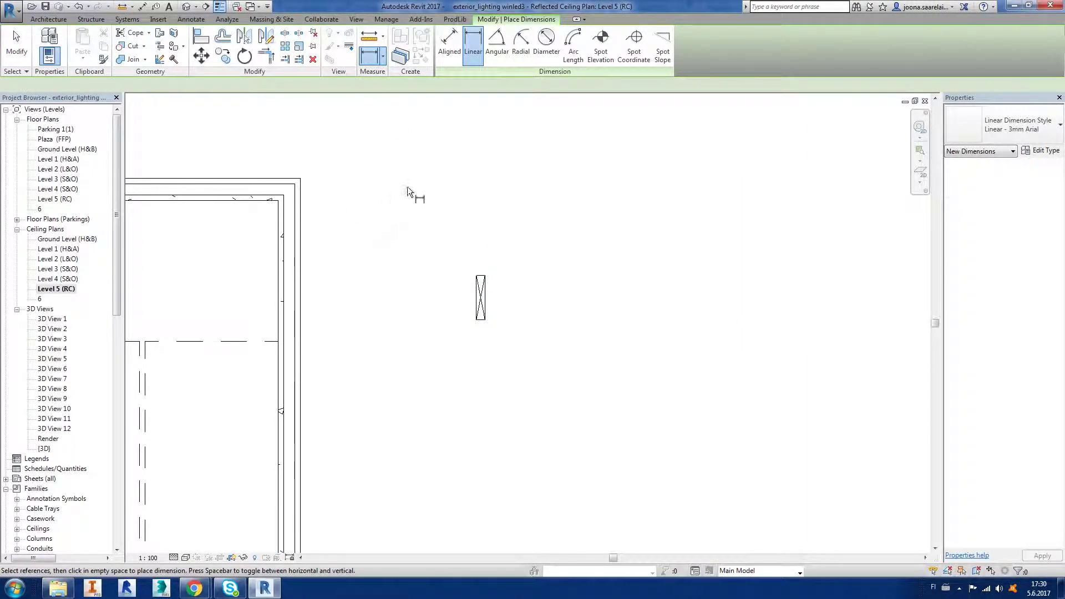
pyautogui.press('Escape')
pyautogui.keyDown('ctrl'); pyautogui.moveTo(480, 297); pyautogui.dragTo(309, 194); pyautogui.keyUp('ctrl')
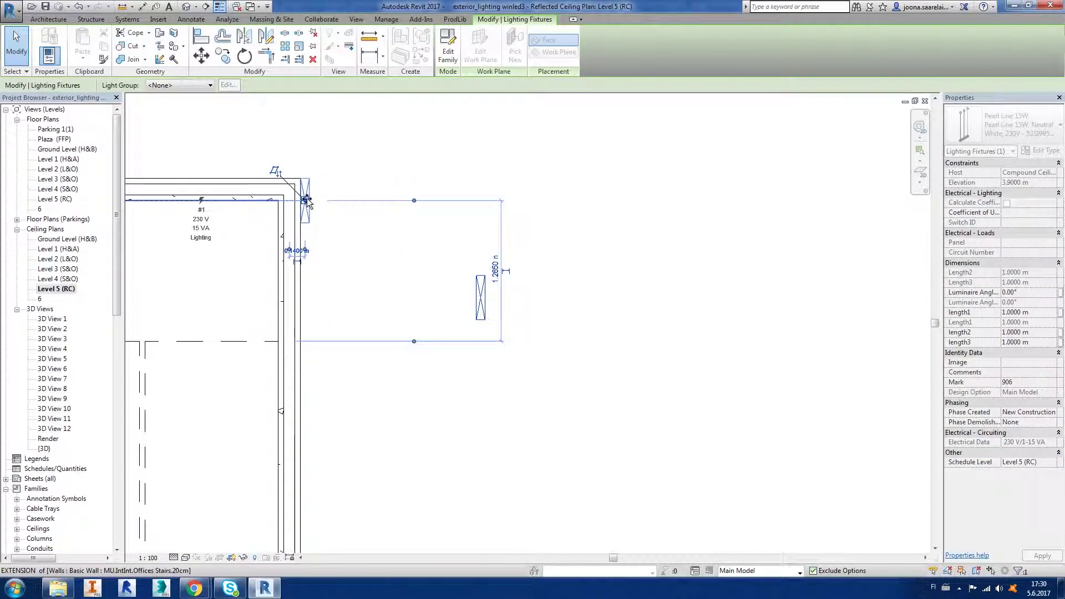
pyautogui.moveTo(397, 225); pyautogui.dragTo(481, 210, button='middle')
# Move the Pearl Line pendant between the two downlight rows.
pyautogui.press('Return')
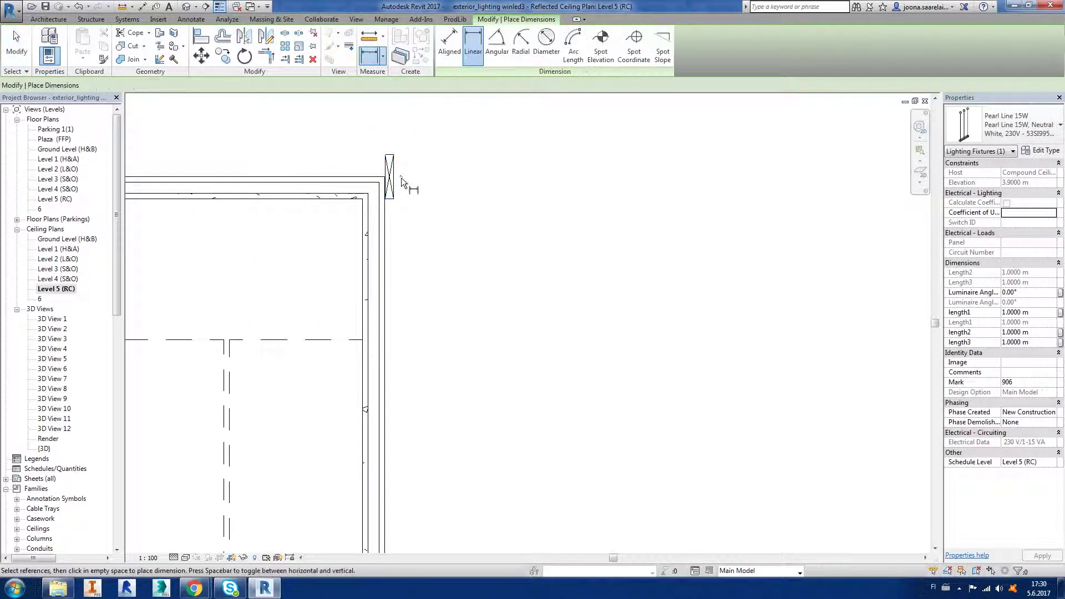
pyautogui.scroll(-3, 407, 315)
pyautogui.press('Escape')
pyautogui.scroll(3, 397, 248)
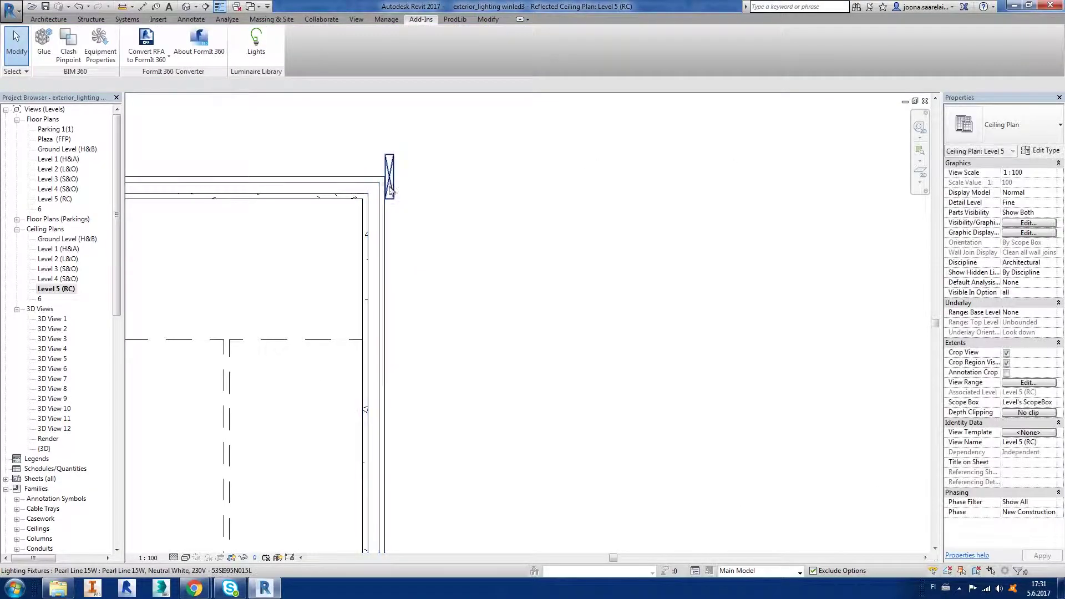
pyautogui.click(390, 252)
pyautogui.moveTo(390, 252)
pyautogui.mouseDown()
pyautogui.moveTo(390, 421)
pyautogui.moveTo(565, 483)
pyautogui.mouseUp()
pyautogui.scroll(-3, 550, 527)
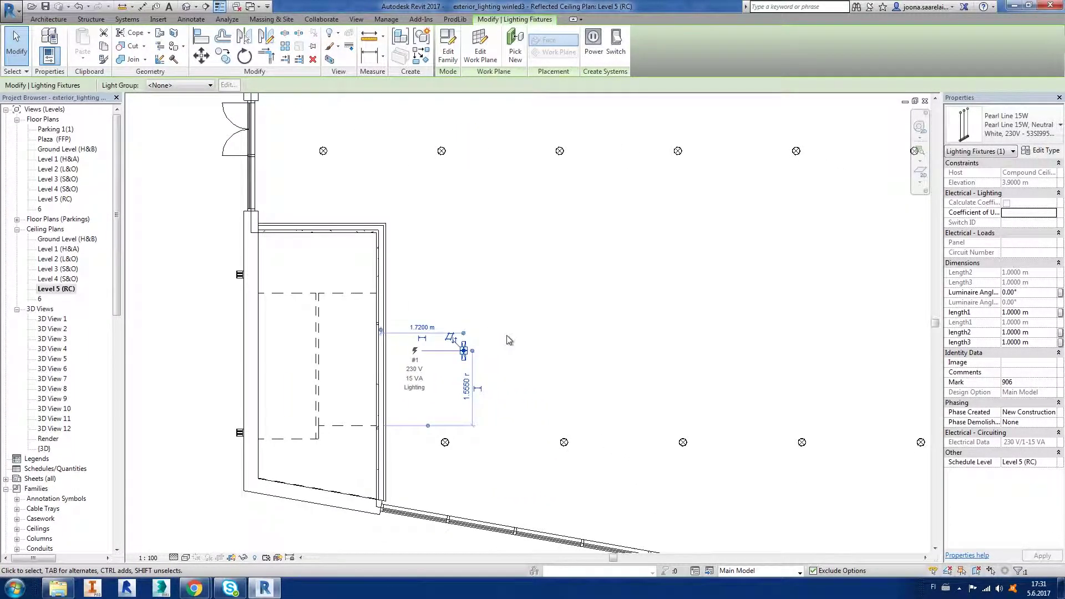
pyautogui.click(224, 65)
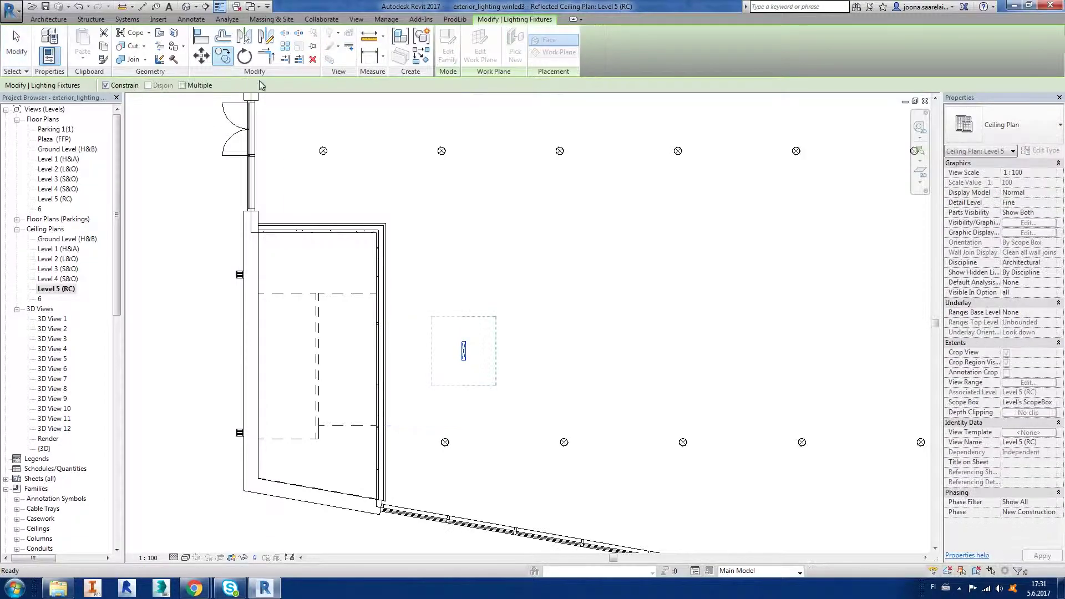
# Copy the Pearl Line pendant further to the right along the row.
pyautogui.scroll(1, 463, 344)
pyautogui.scroll(1, 468, 300)
pyautogui.scroll(1, 468, 353)
pyautogui.click(469, 352)
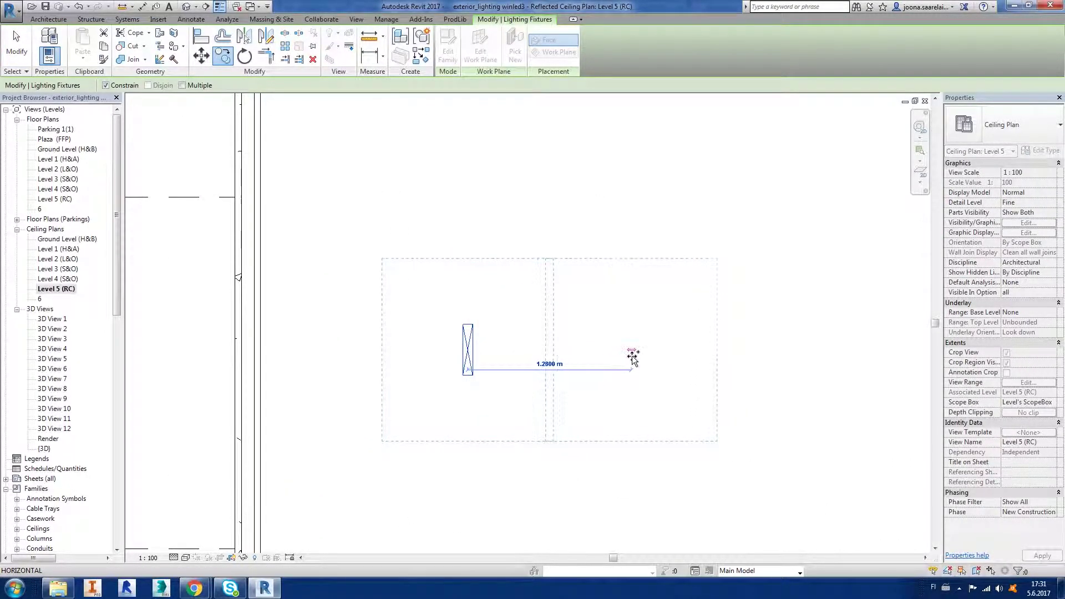
pyautogui.scroll(-1, 713, 358)
pyautogui.scroll(-1, 610, 332)
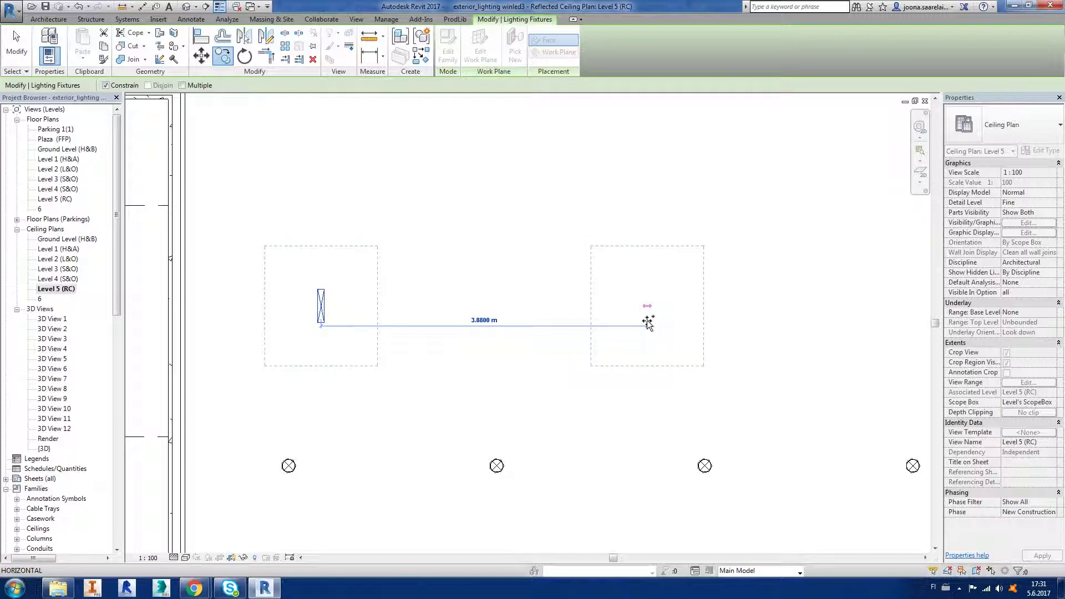
pyautogui.click(647, 320)
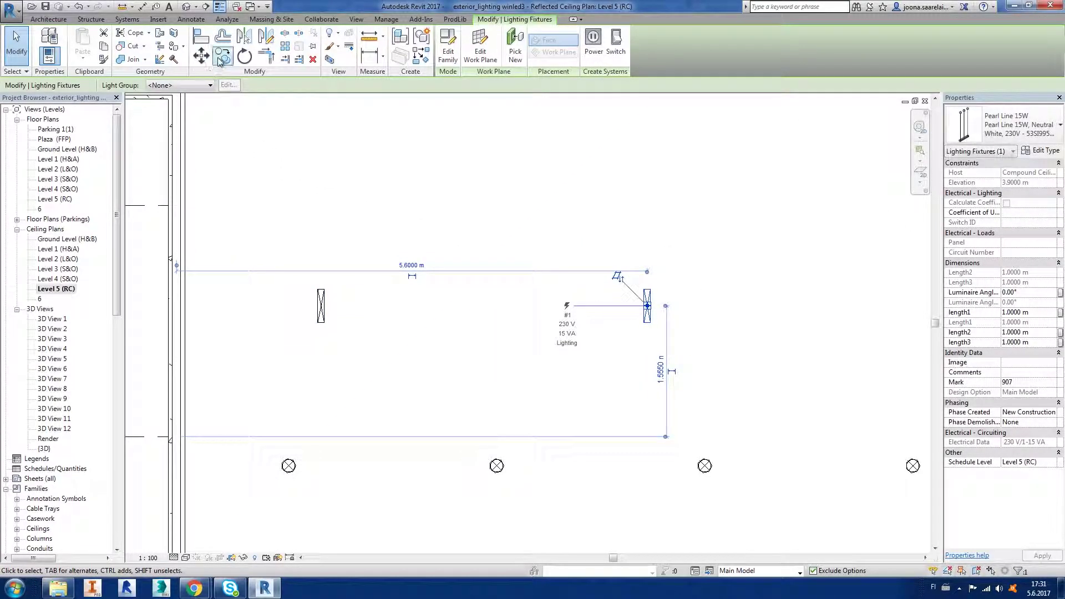
# Move the copied pendant to the third position, roughly 3.7–3.9 m apart.
pyautogui.click(646, 305)
pyautogui.scroll(-1, 742, 312)
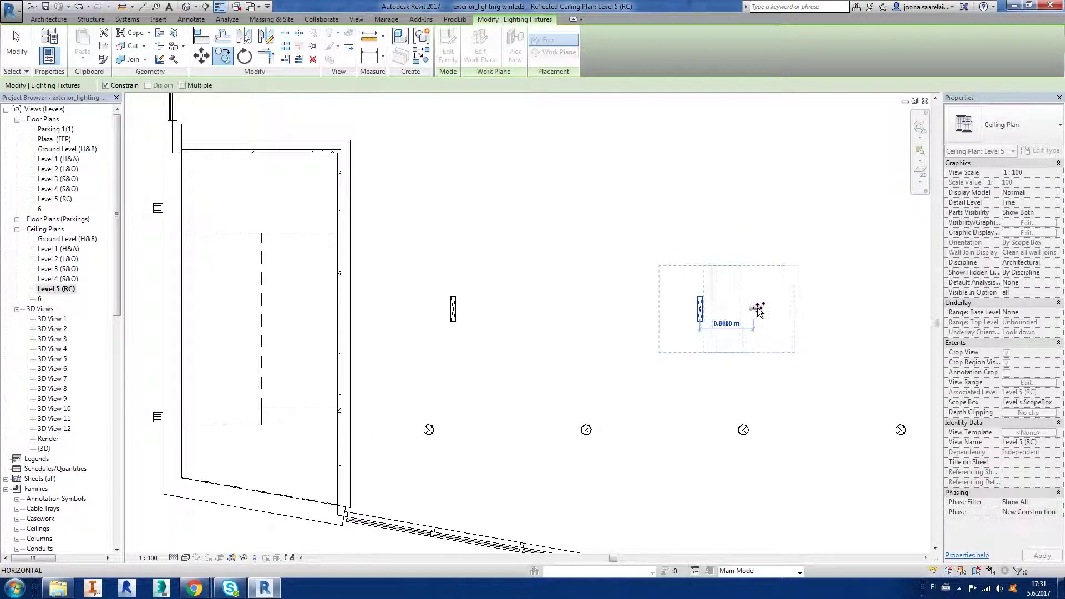
pyautogui.moveTo(758, 311); pyautogui.dragTo(498, 304, button='middle')
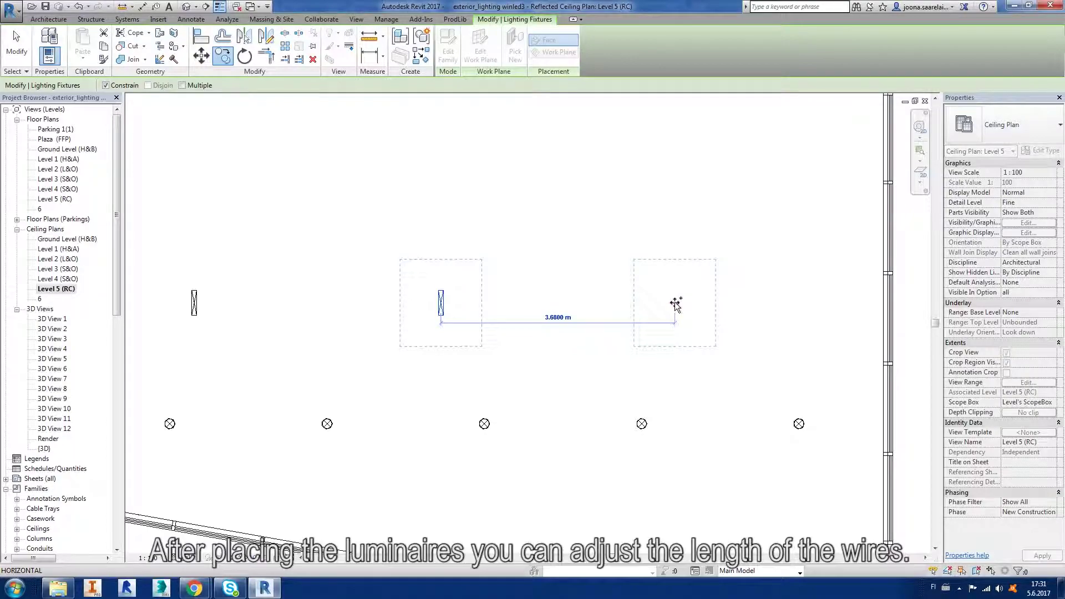
pyautogui.click(676, 304)
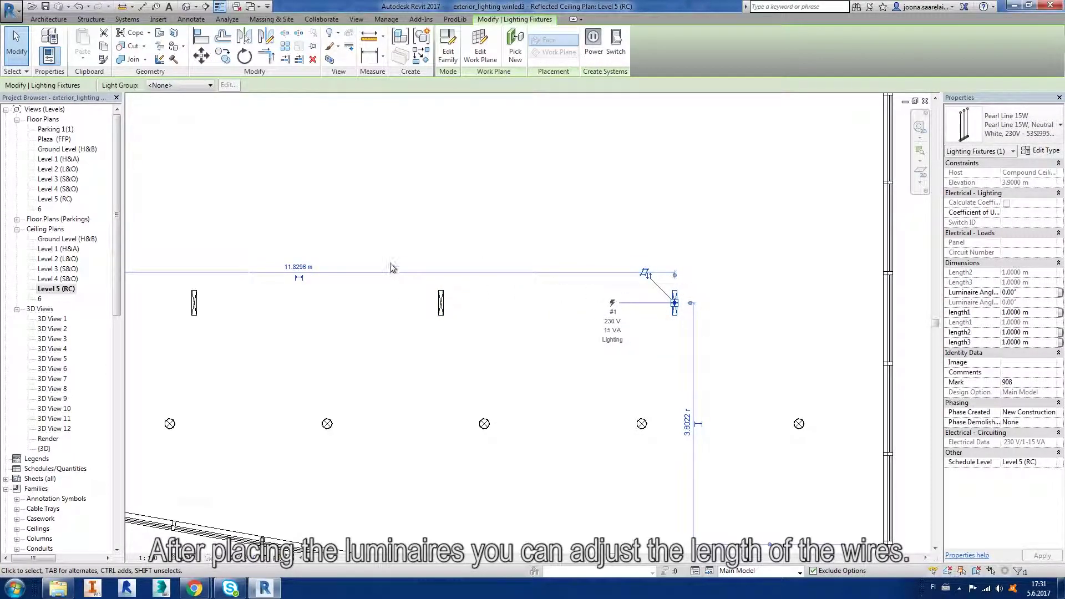
# In 3D View 11, stagger a Pearl Line pendant's lamp lengths to 1.0, 1.5 and 1.3 m.
pyautogui.click(355, 244)
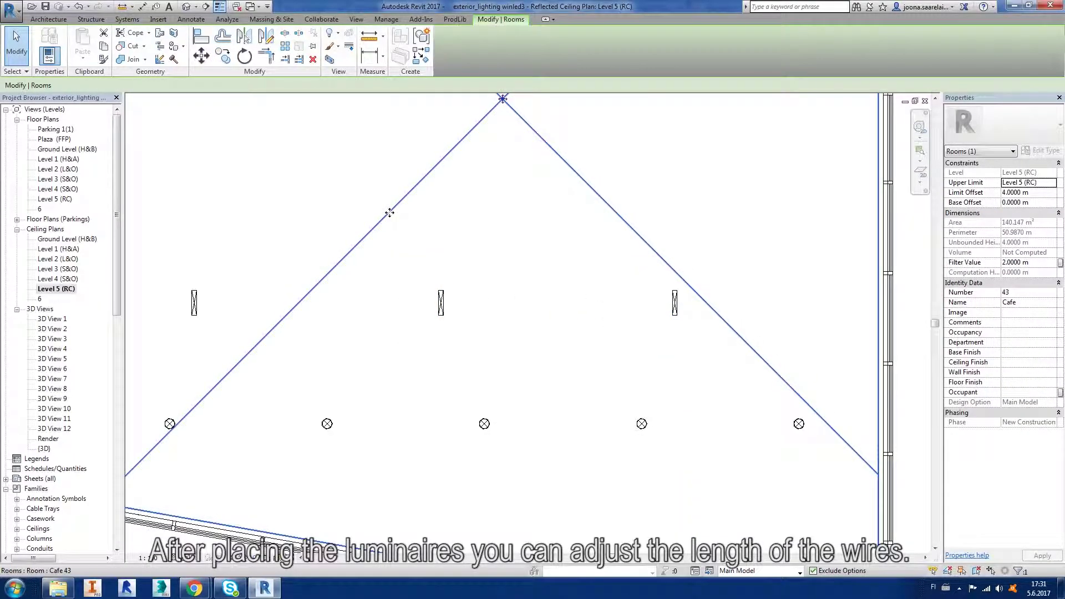
pyautogui.doubleClick(65, 418)
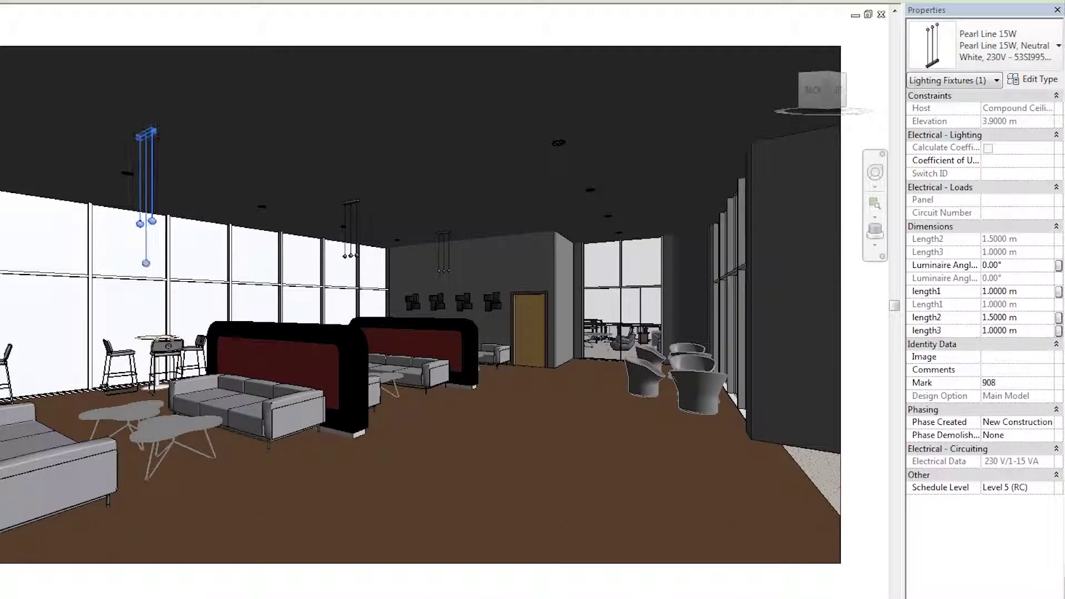
pyautogui.click(991, 330)
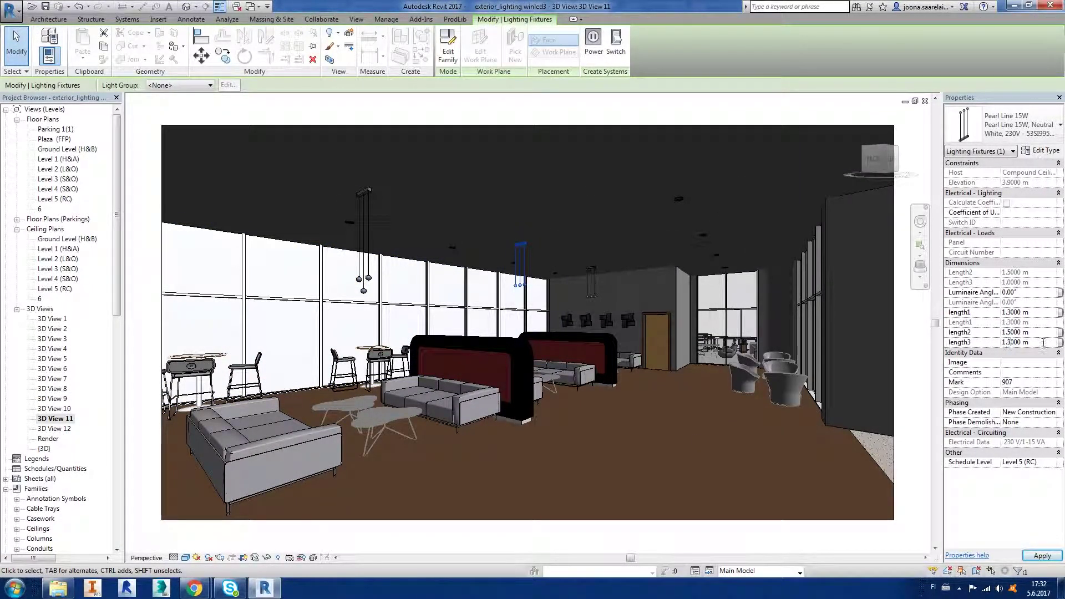
# Apply the pendant length change and load the Pearl Single 5W pendant for placing.
pyautogui.click(591, 280)
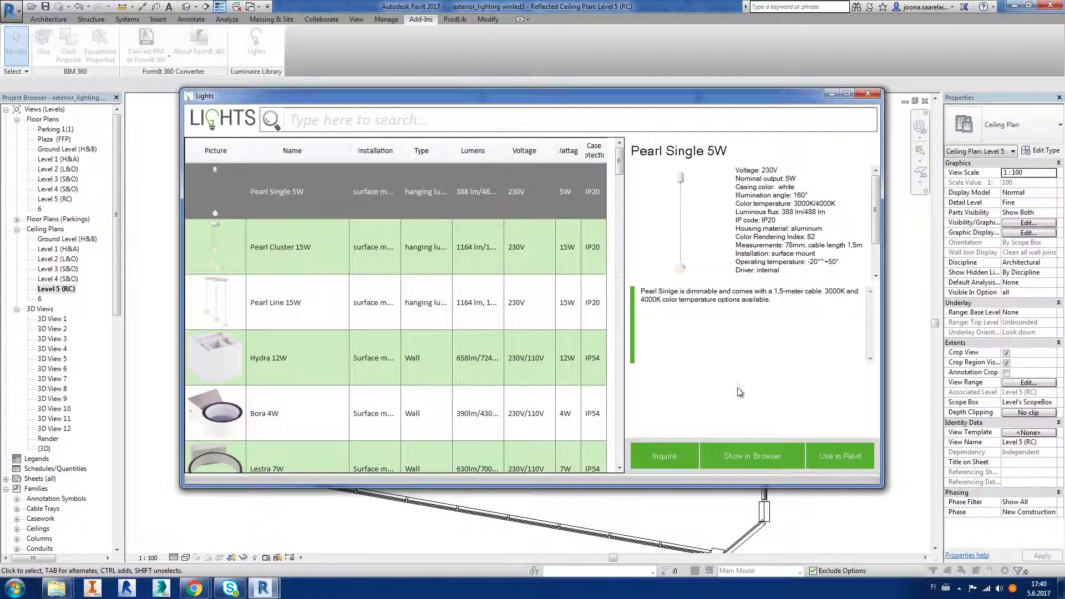
pyautogui.click(832, 455)
pyautogui.scroll(3, 646, 432)
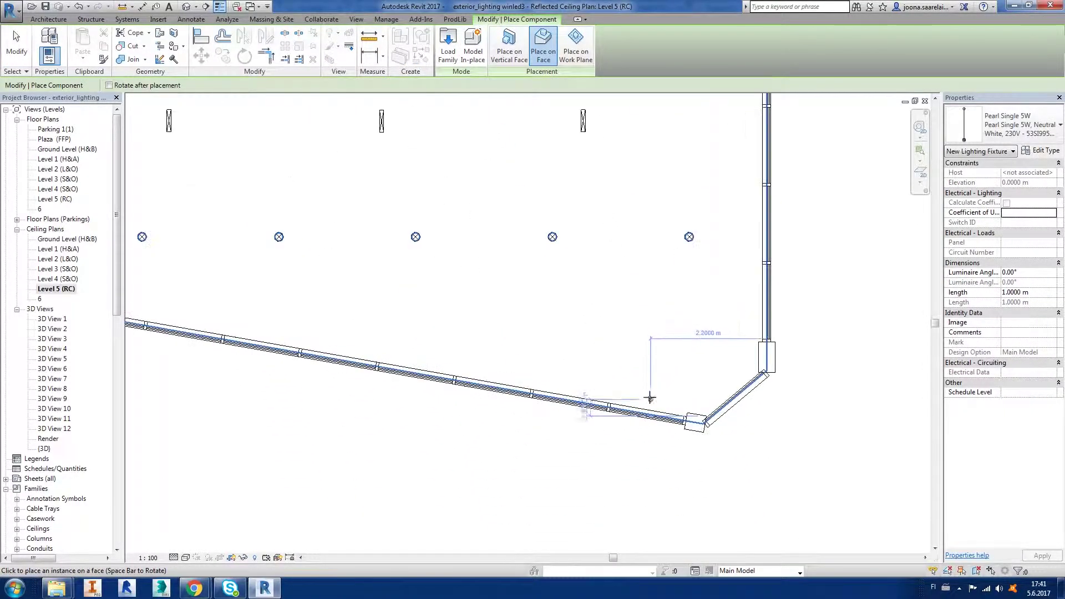
pyautogui.scroll(-1, 649, 430)
# Place Pearl Single 5W pendants near the lower corner and along the slanted wall.
pyautogui.click(655, 364)
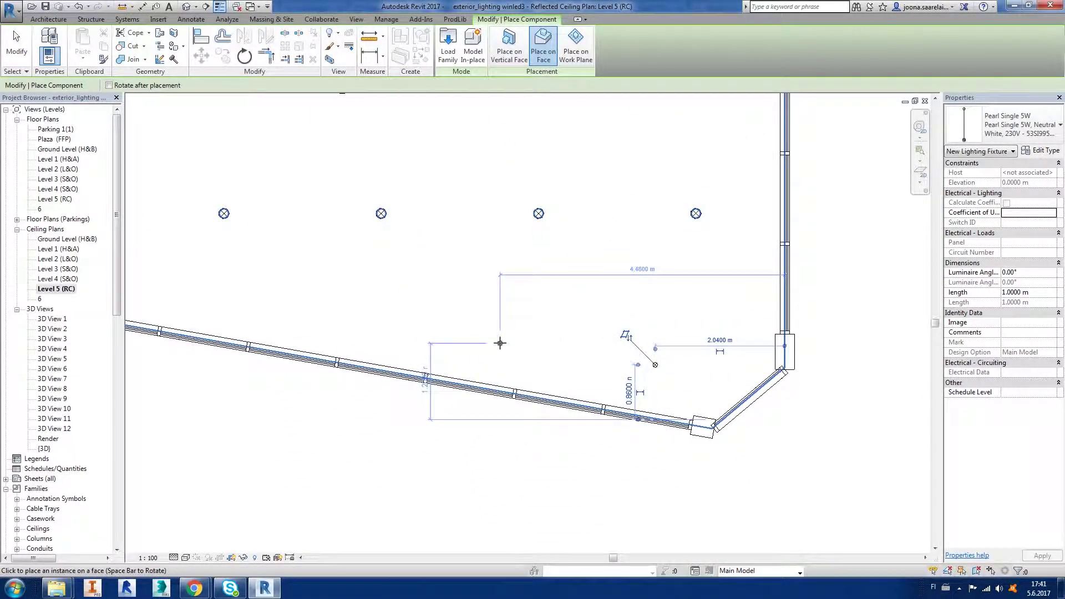
pyautogui.click(459, 331)
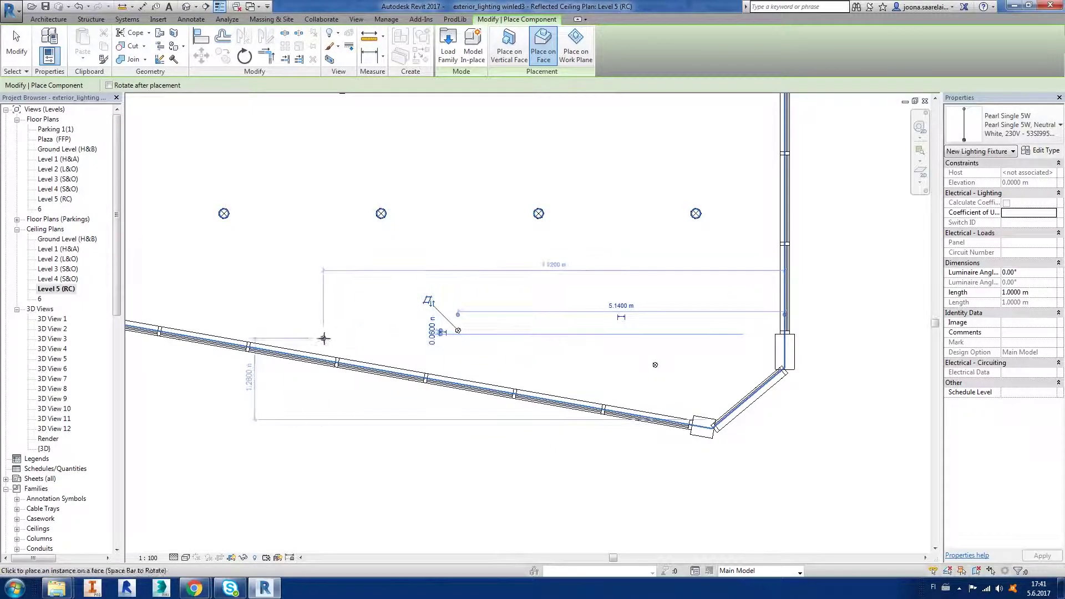
pyautogui.moveTo(321, 404); pyautogui.dragTo(516, 352, button='middle')
pyautogui.scroll(-1, 492, 376)
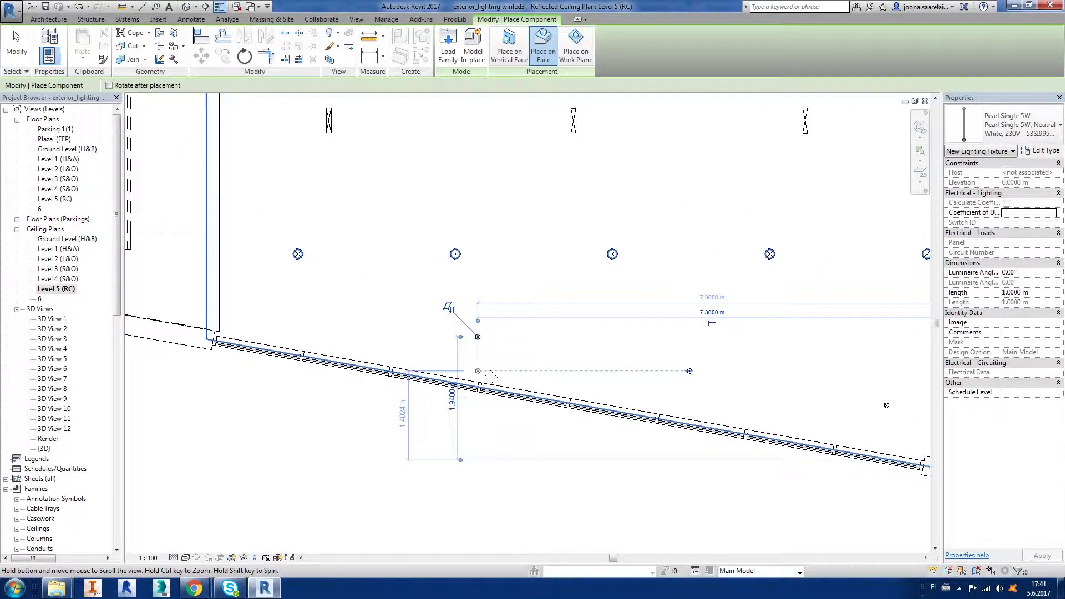
pyautogui.scroll(-2, 554, 227)
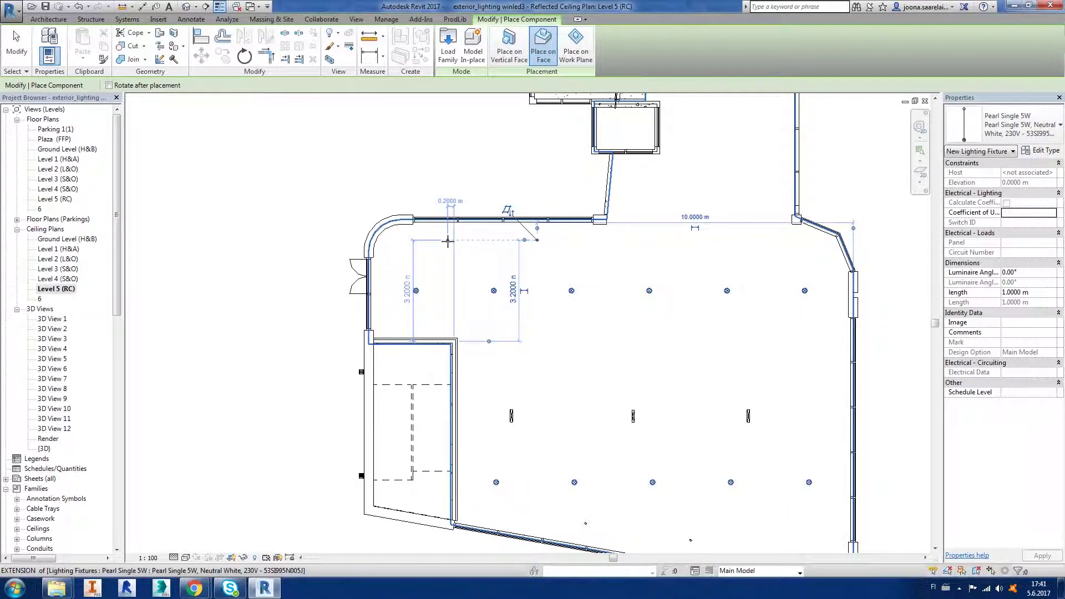
pyautogui.press('Escape')
pyautogui.press('Escape')
pyautogui.doubleClick(55, 418)
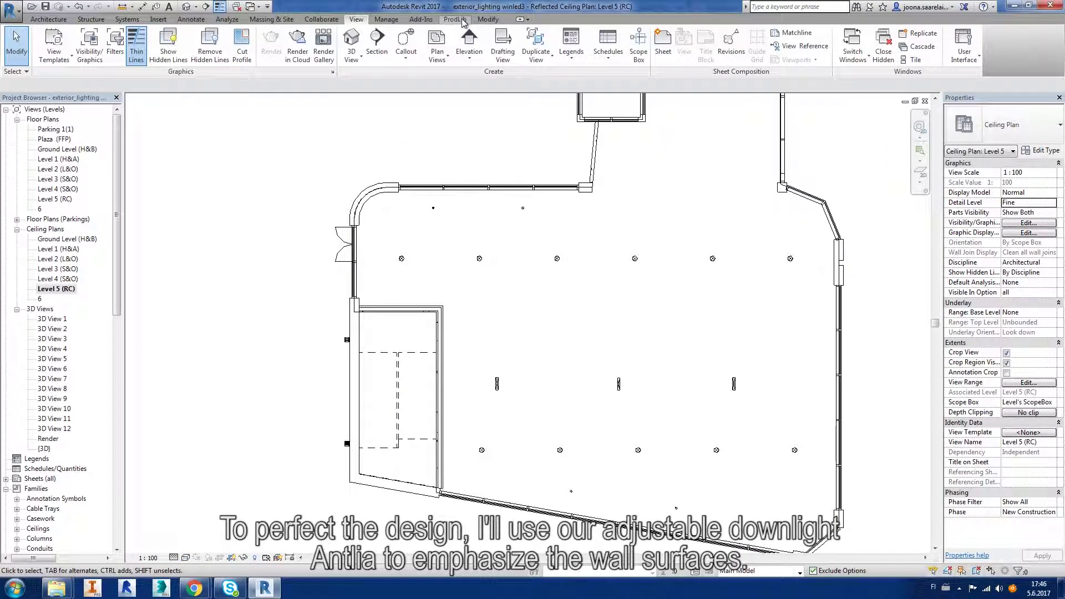
# Search the Lights library for 'downli' and load the Antlia 6W downlight into Revit.
pyautogui.click(432, 20)
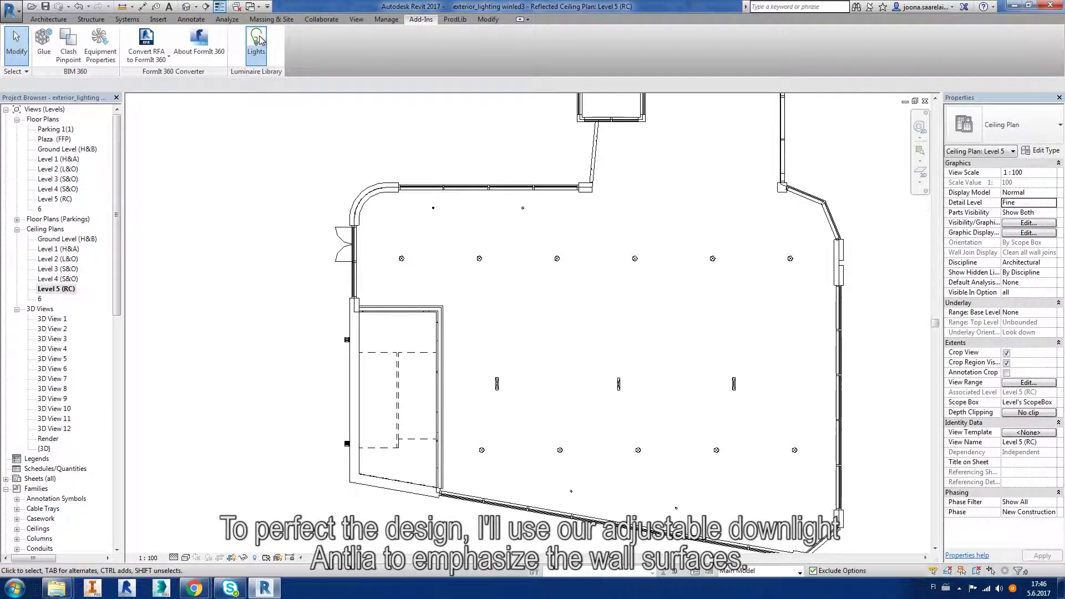
pyautogui.click(257, 40)
pyautogui.write('downli')
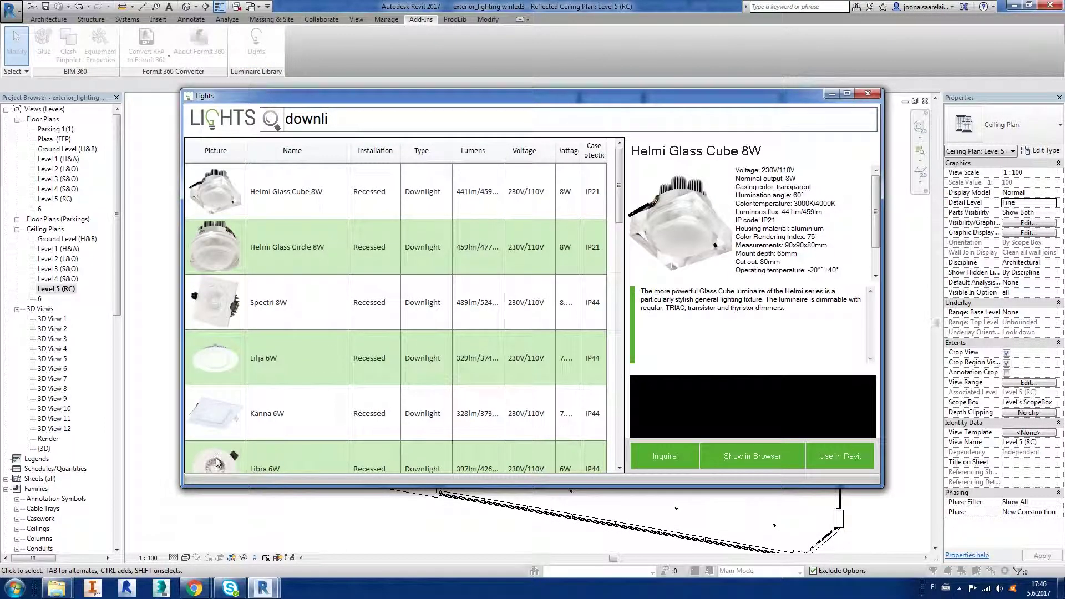
pyautogui.click(216, 464)
pyautogui.scroll(-5, 352, 337)
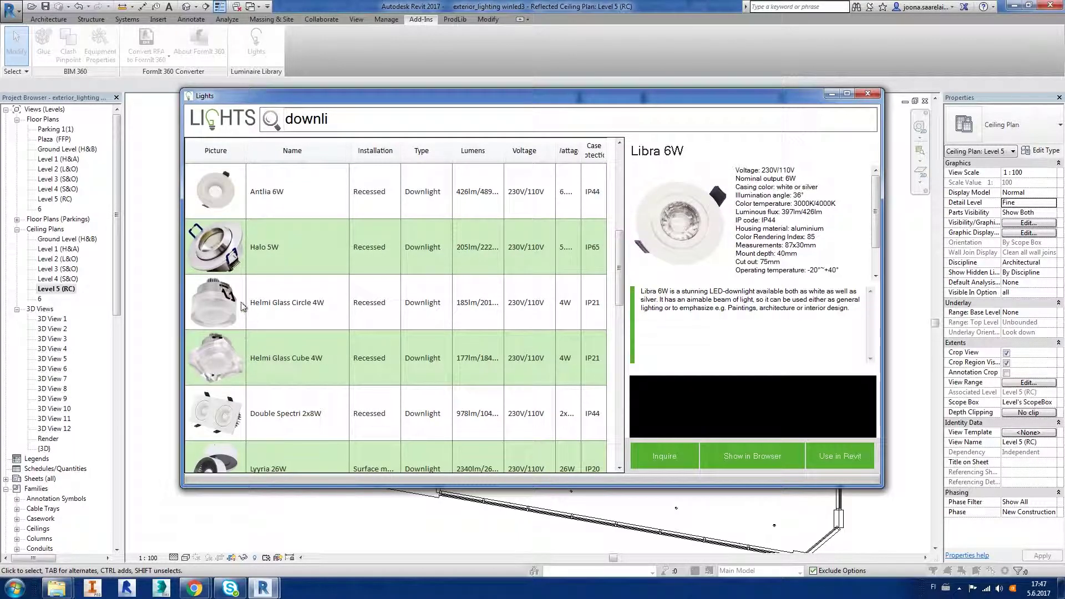
pyautogui.scroll(3, 260, 275)
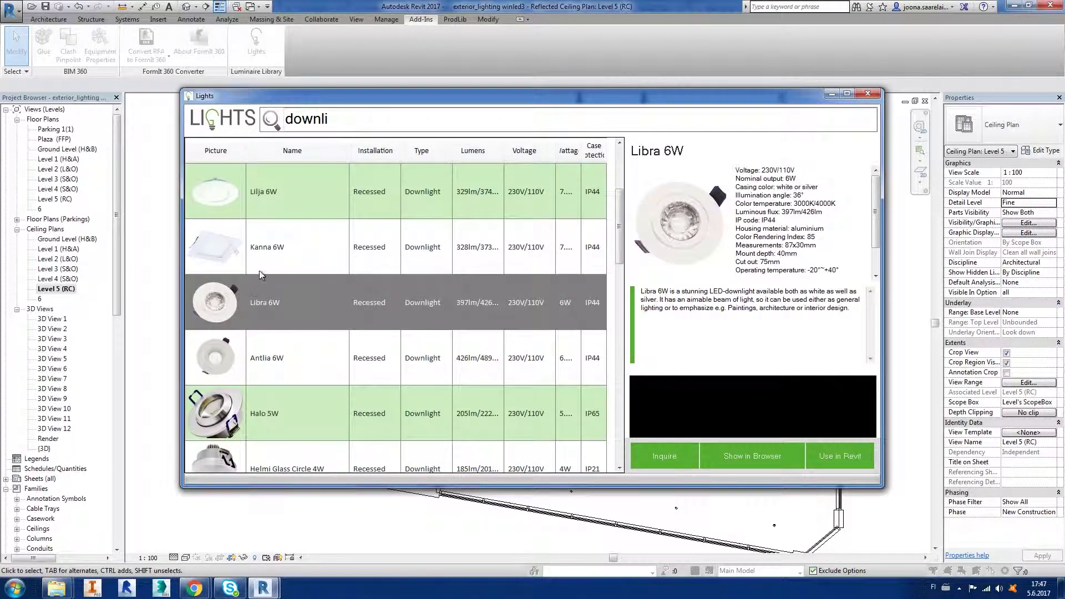
pyautogui.click(227, 360)
pyautogui.click(840, 458)
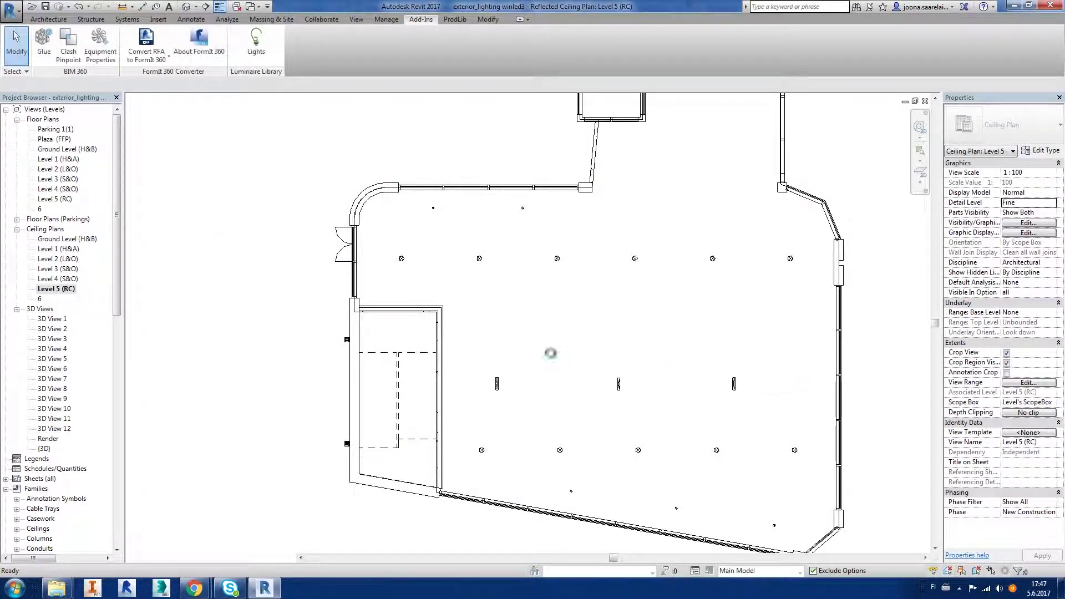
# Place four Antlia 6W Neutral White, White, 230V downlights along the curved and window walls.
pyautogui.click(1003, 141)
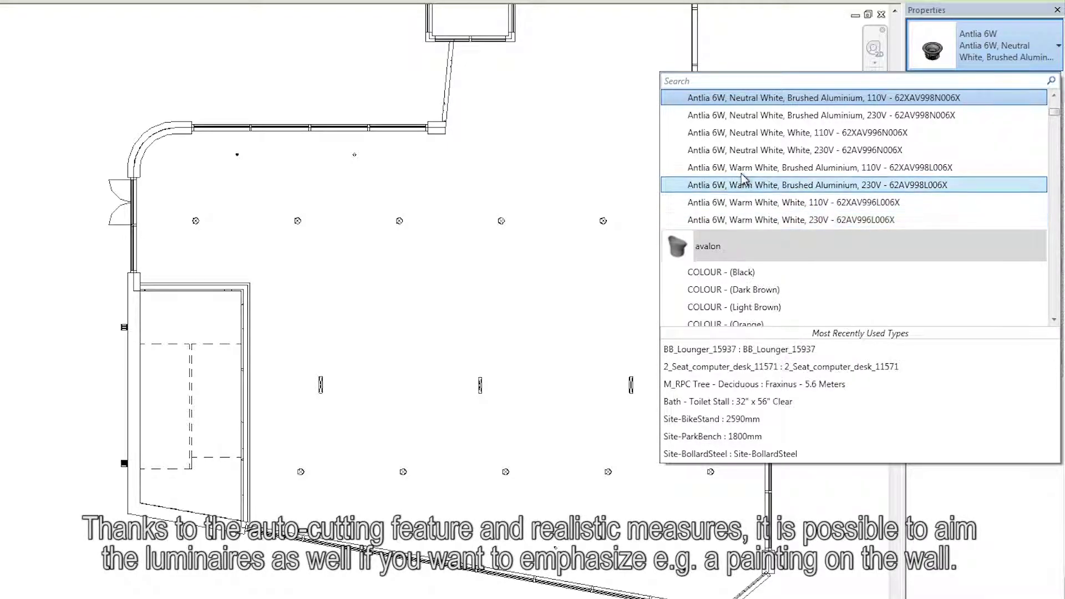
pyautogui.click(747, 150)
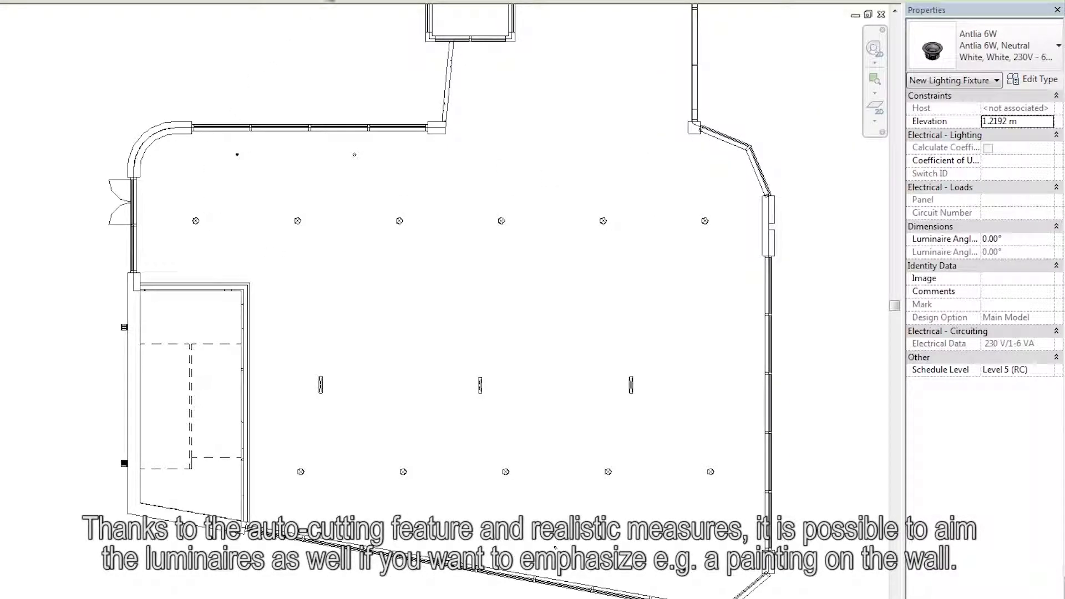
pyautogui.click(147, 170)
pyautogui.scroll(2, 147, 167)
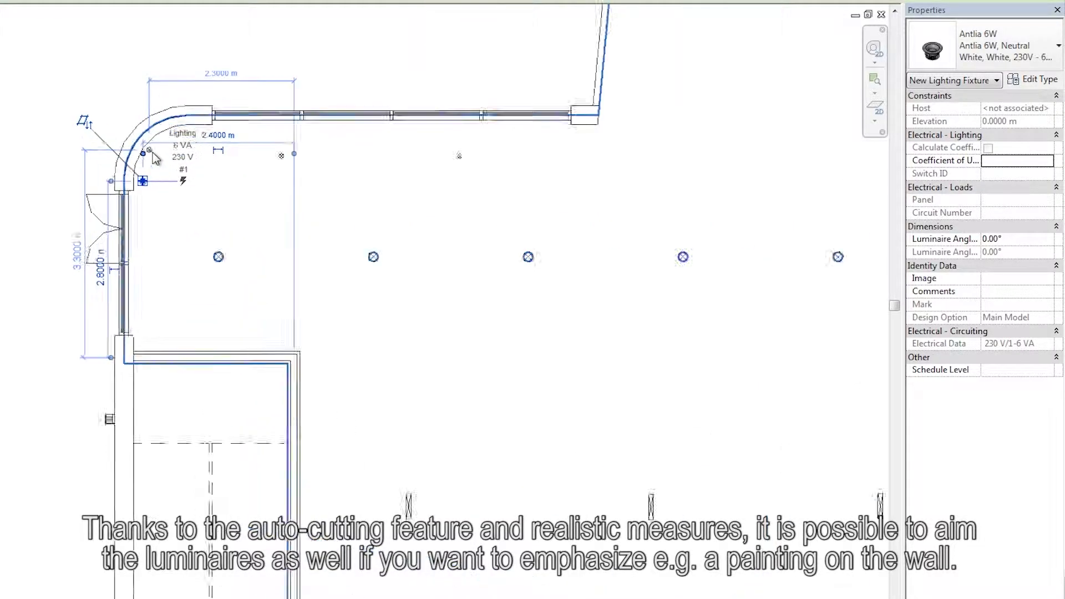
pyautogui.scroll(2, 148, 161)
pyautogui.click(172, 130)
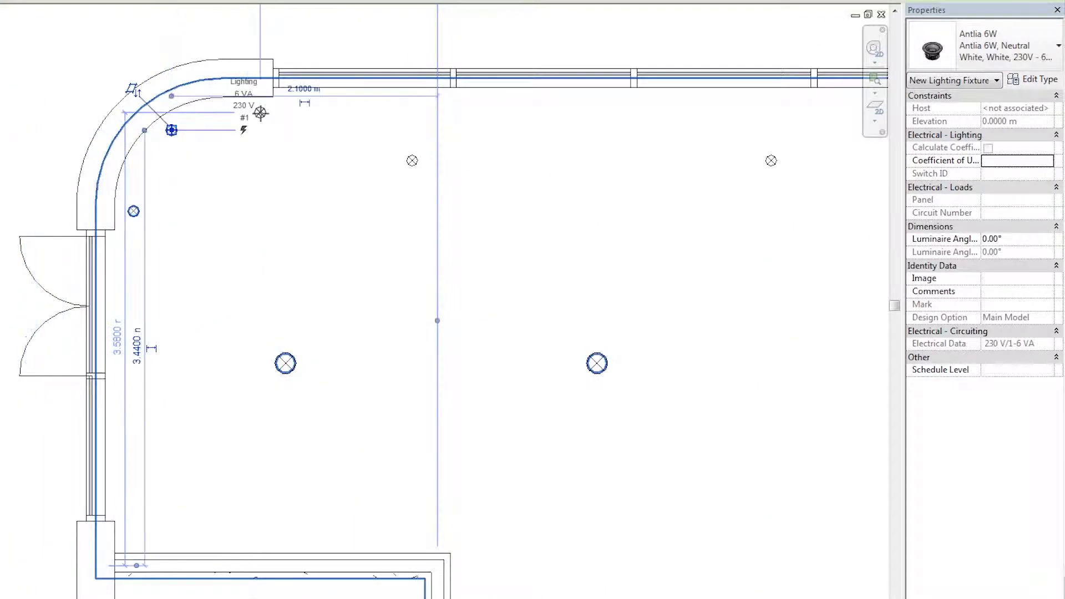
pyautogui.click(255, 115)
pyautogui.click(135, 534)
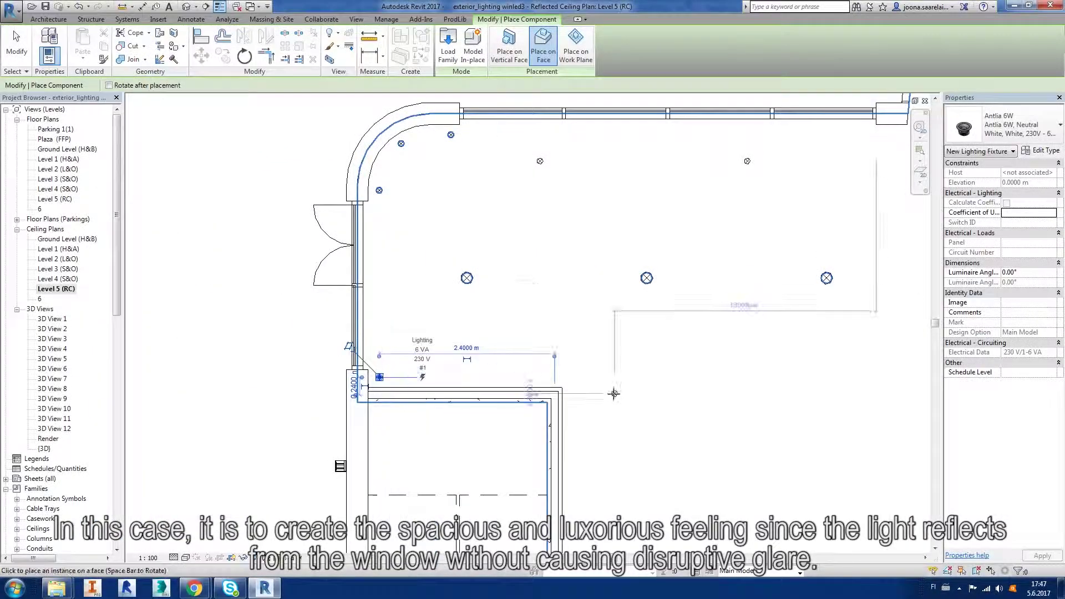
# Array a downlight into a row of six along the wall, then view 3D View 11.
pyautogui.moveTo(613, 394); pyautogui.dragTo(601, 268, button='middle')
pyautogui.scroll(-3, 595, 241)
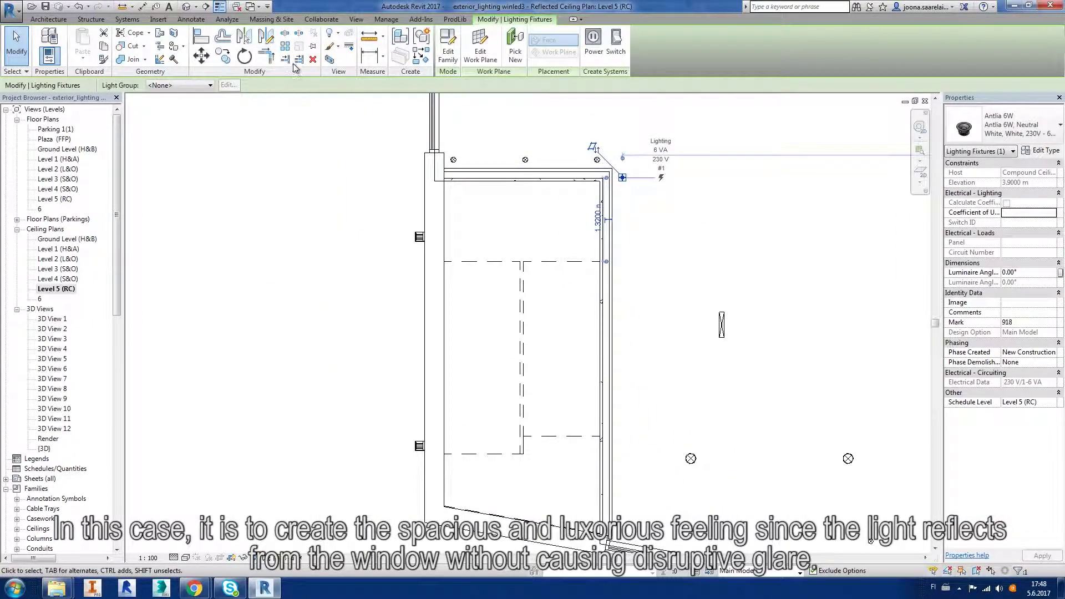
pyautogui.click(284, 59)
pyautogui.click(623, 177)
pyautogui.click(623, 524)
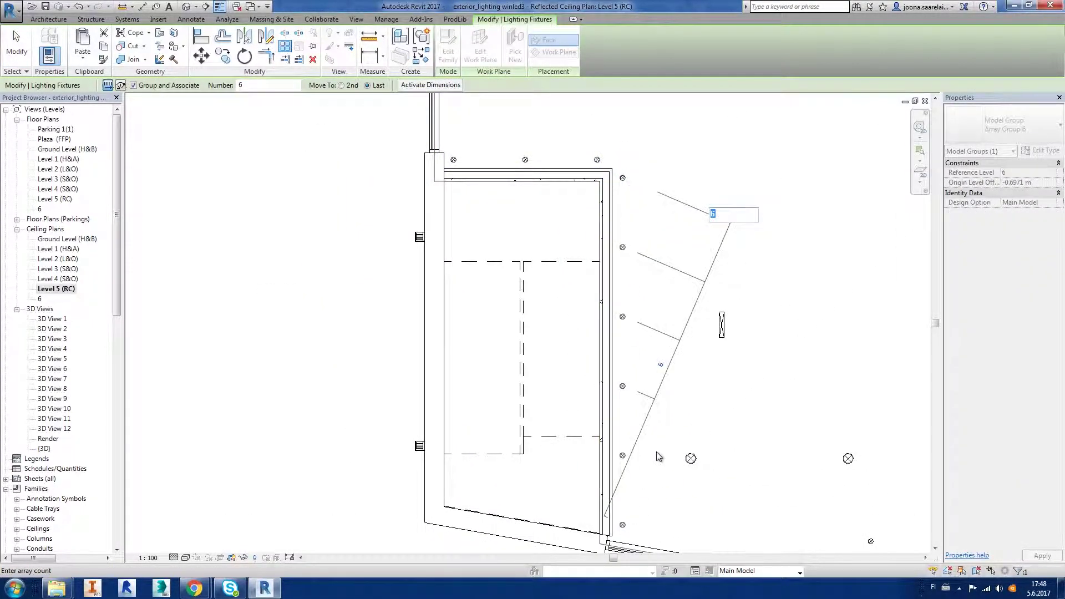
pyautogui.doubleClick(104, 418)
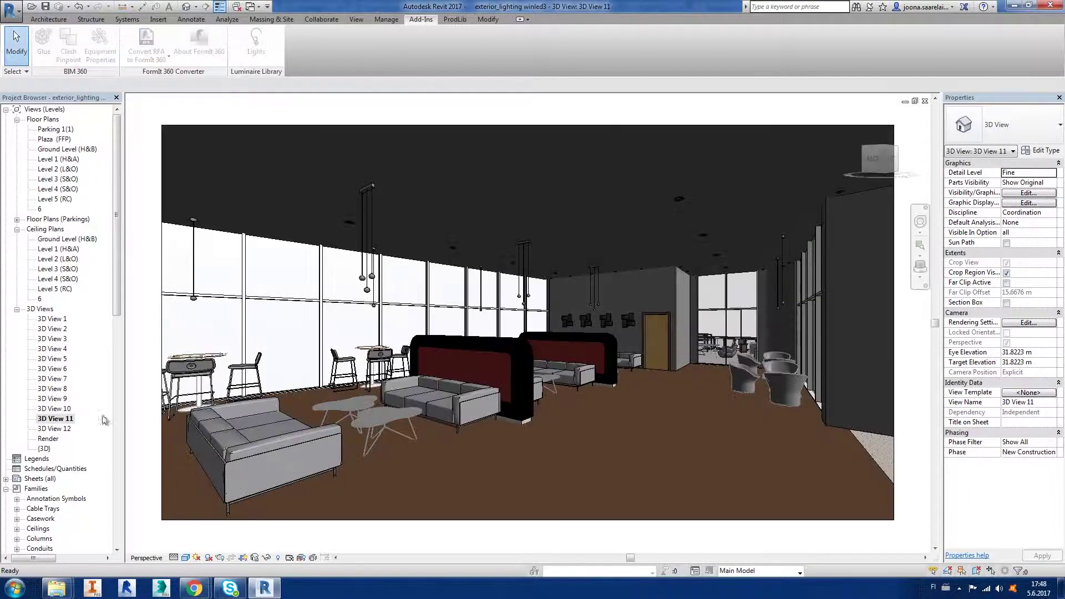